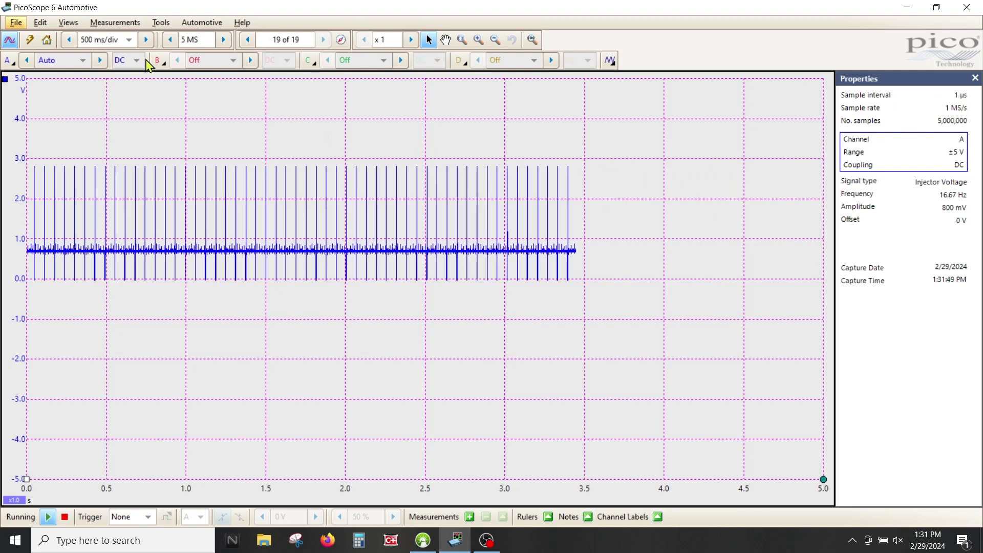
Step: Try 200 ms/div and a larger sample count, then restore 500 ms/div and 5 MS
click(69, 40)
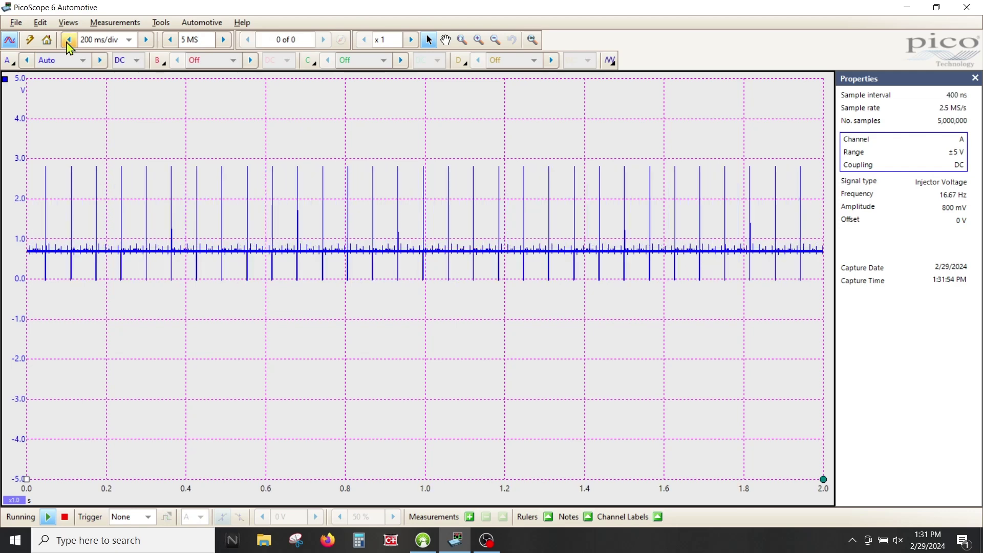
click(147, 41)
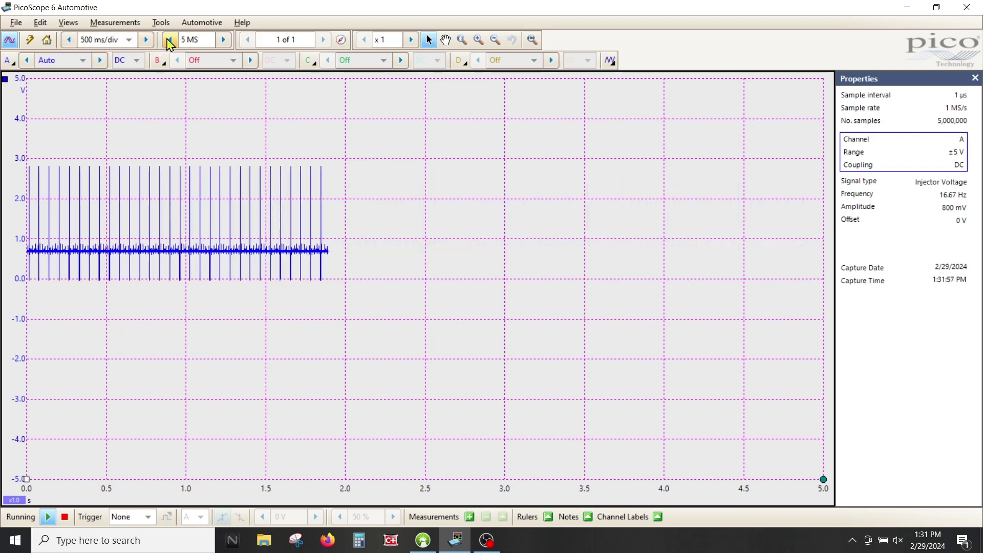
click(224, 41)
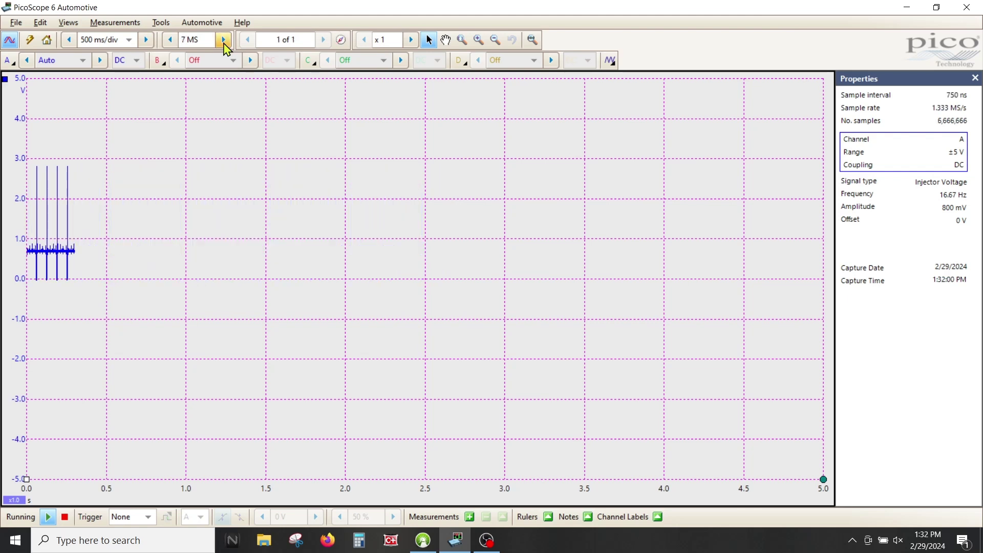
click(175, 39)
click(175, 40)
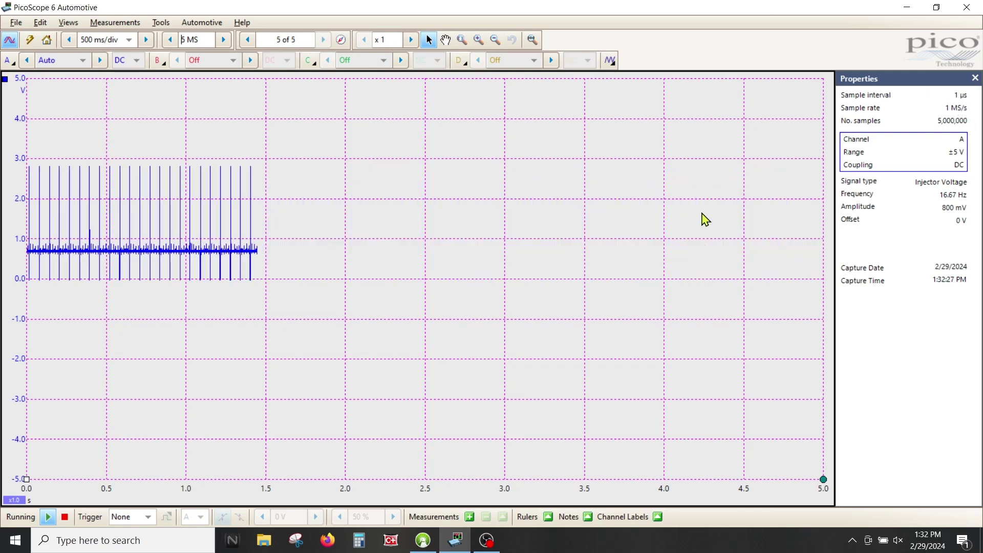
Step: Step the timebase up to 10 s/div, then back down to 100 ms/div
click(70, 41)
click(146, 41)
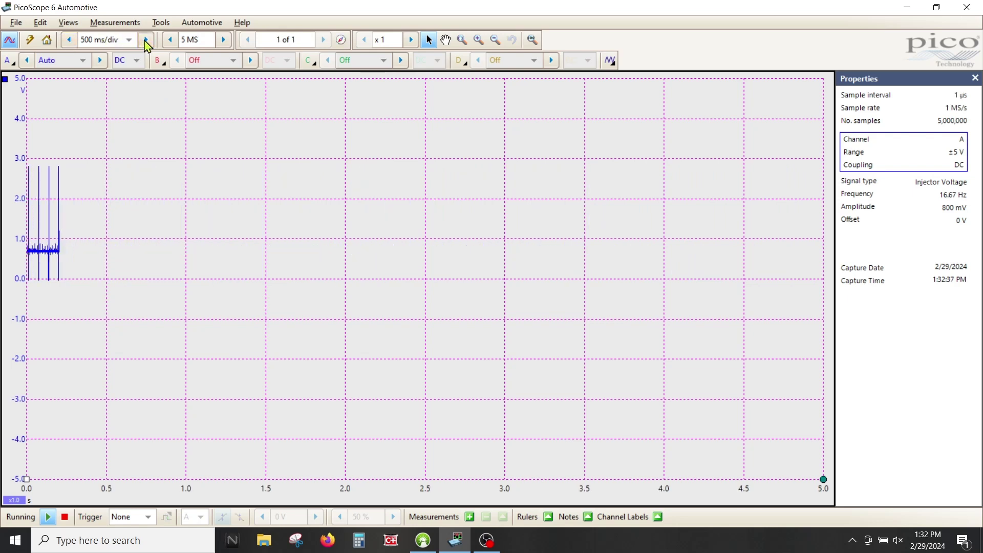
click(146, 40)
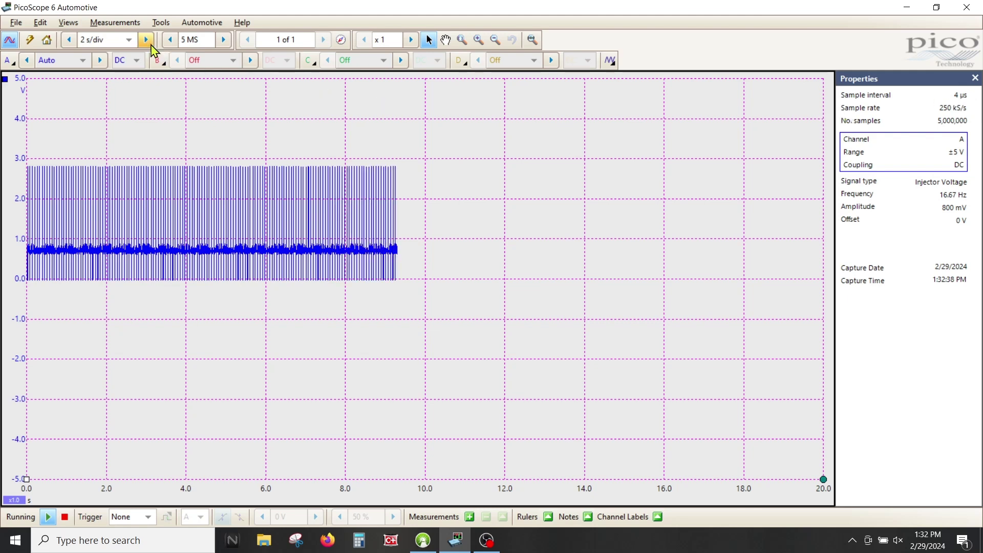
click(146, 40)
click(146, 40)
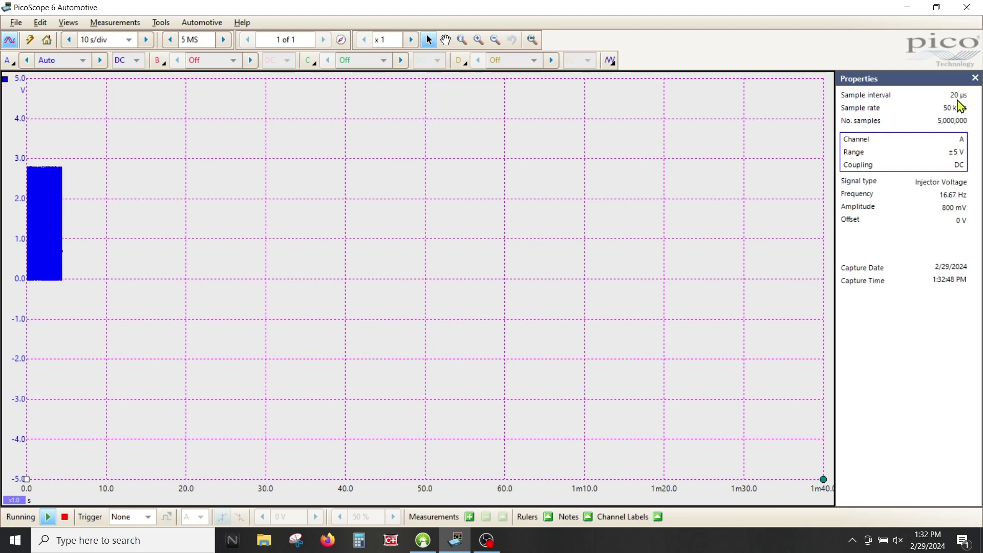
click(70, 40)
click(70, 40)
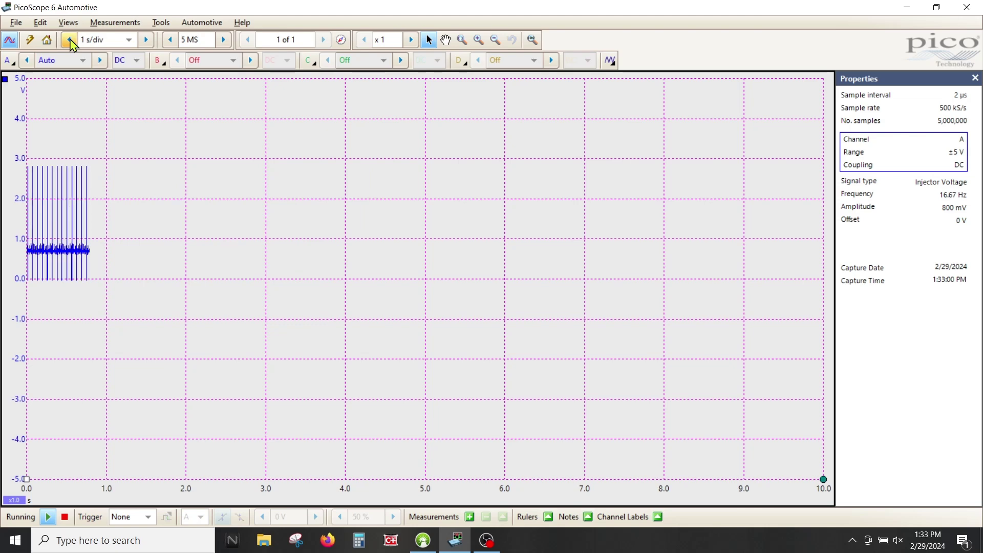
click(69, 40)
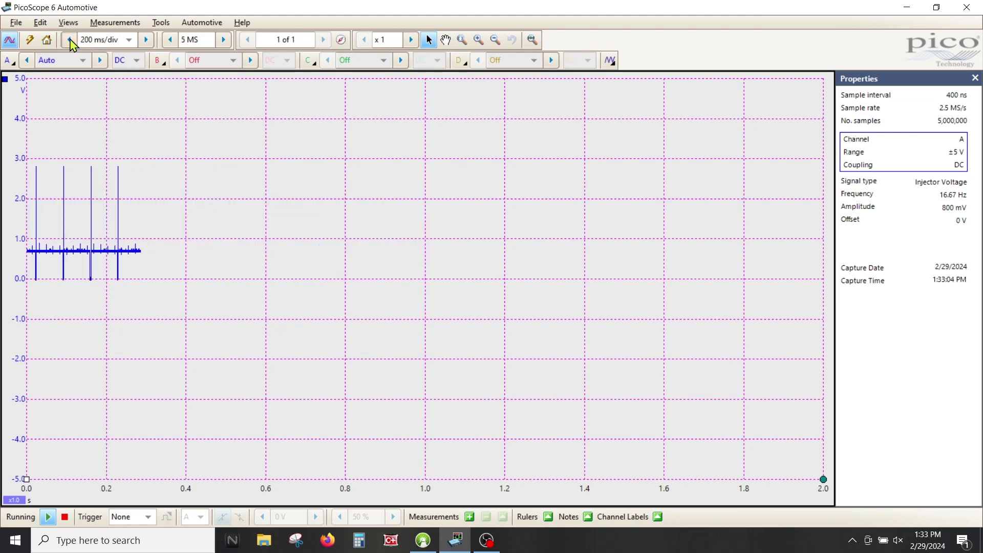
click(69, 40)
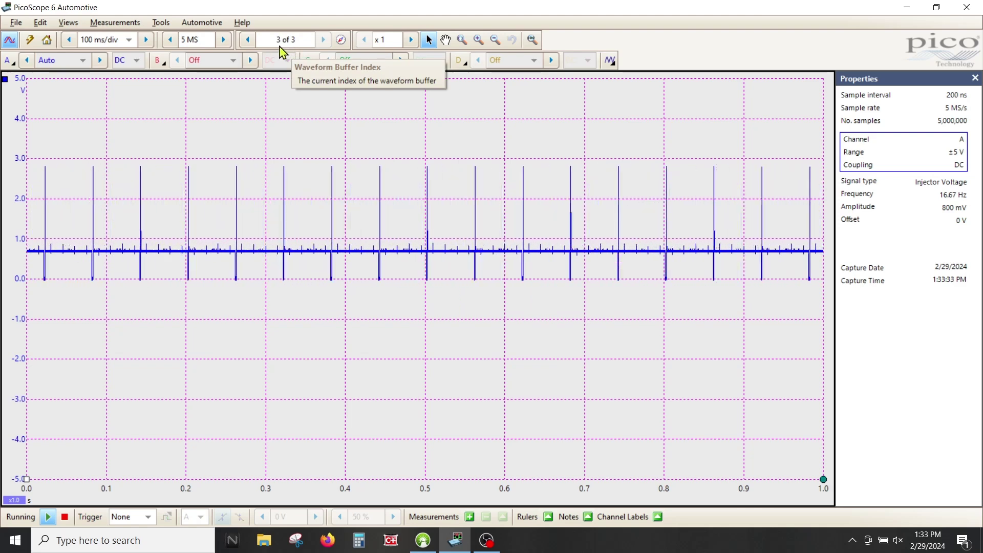
Step: Drop the sample count to 1 MS and set the timebase from 50 ms/div up to 500 ms/div
click(171, 40)
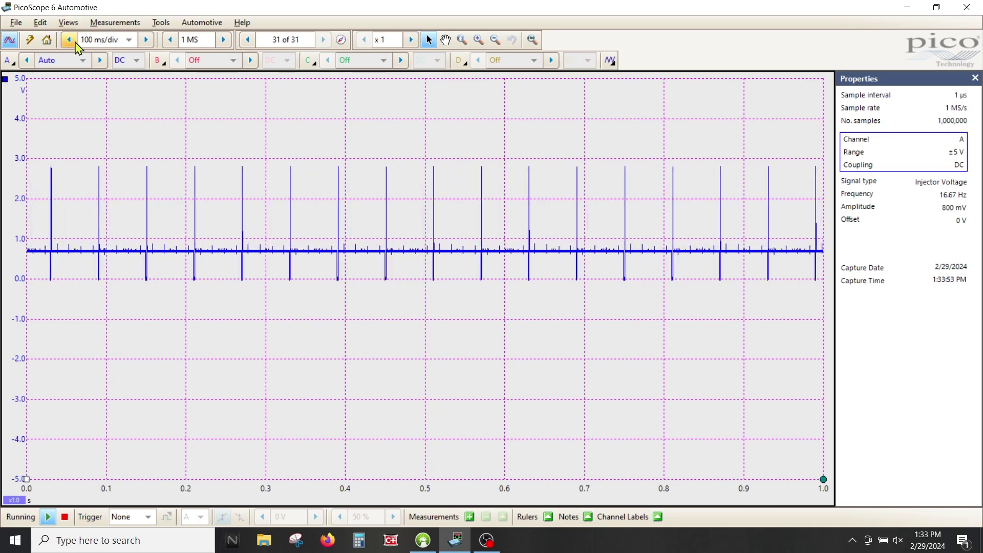
click(72, 45)
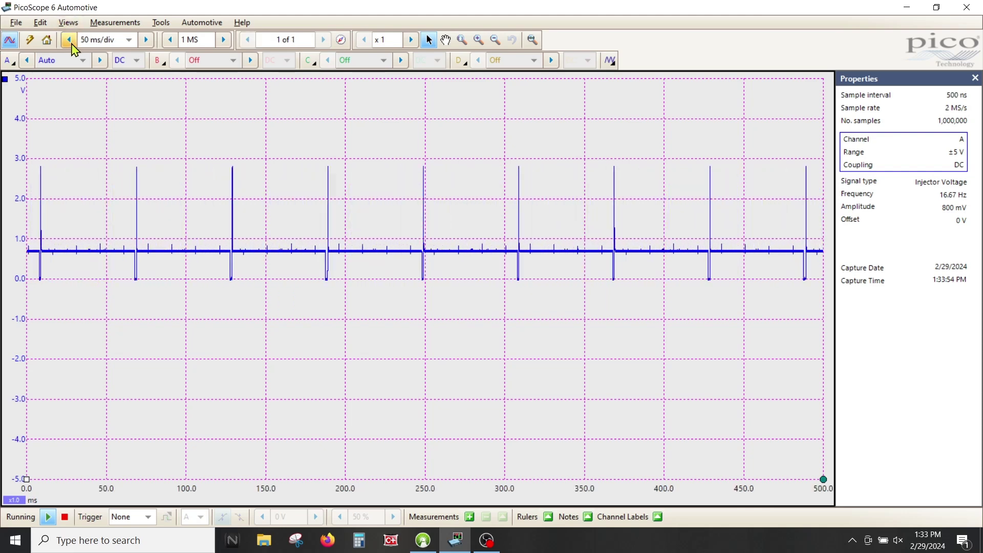
click(146, 41)
click(147, 41)
click(147, 42)
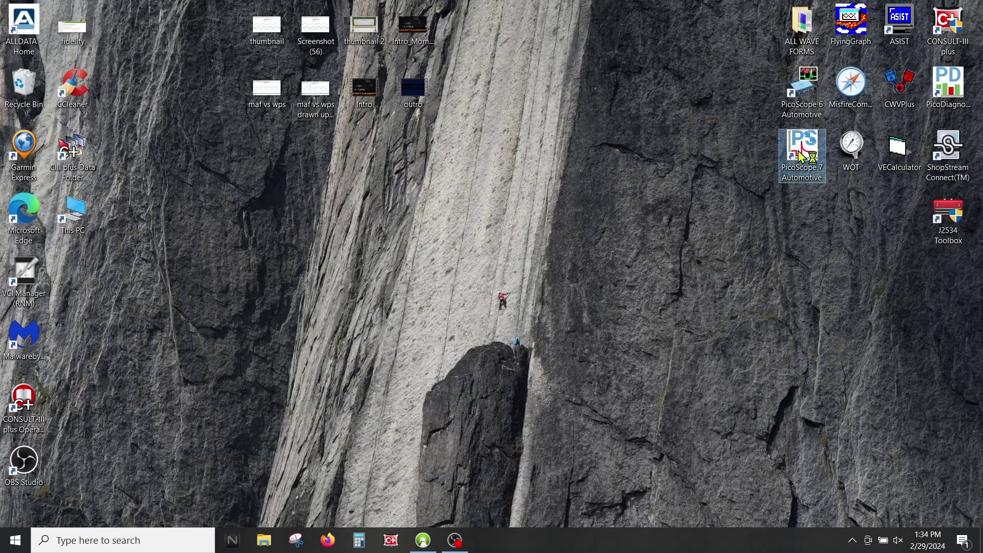
Step: Launch PicoScope 7 Automotive from its desktop icon
double_click(802, 157)
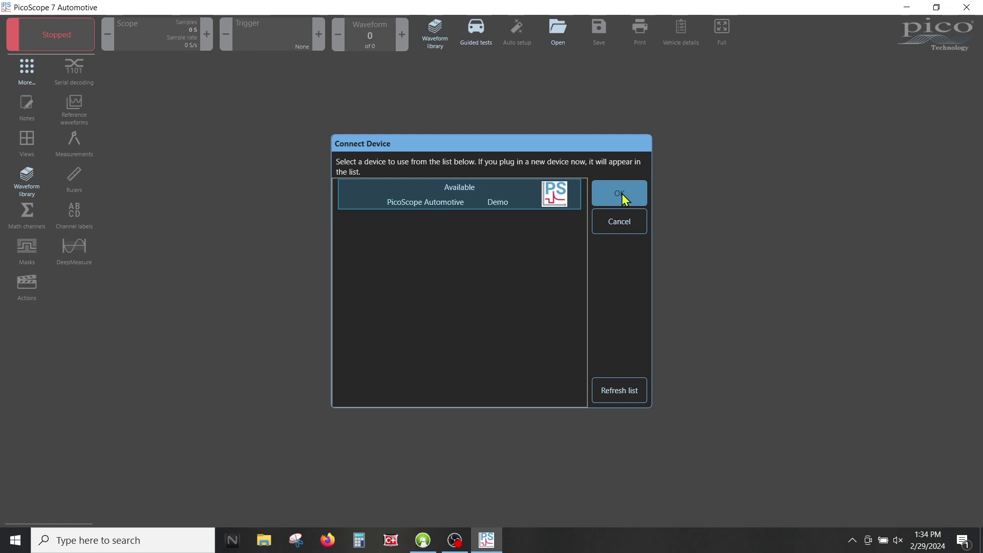
Step: Connect to the PicoScope Automotive Demo device and set the timebase to 500 ms/div
click(622, 194)
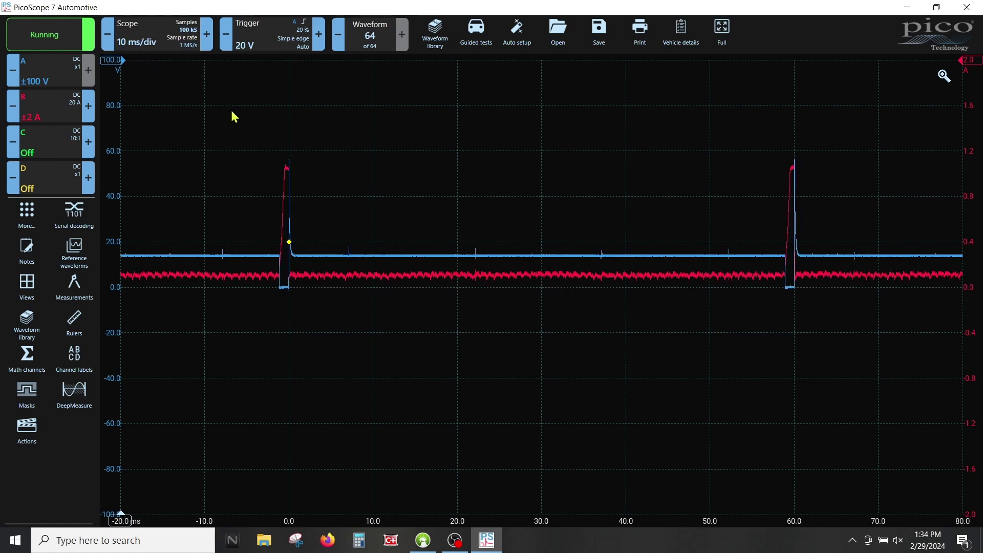
click(148, 45)
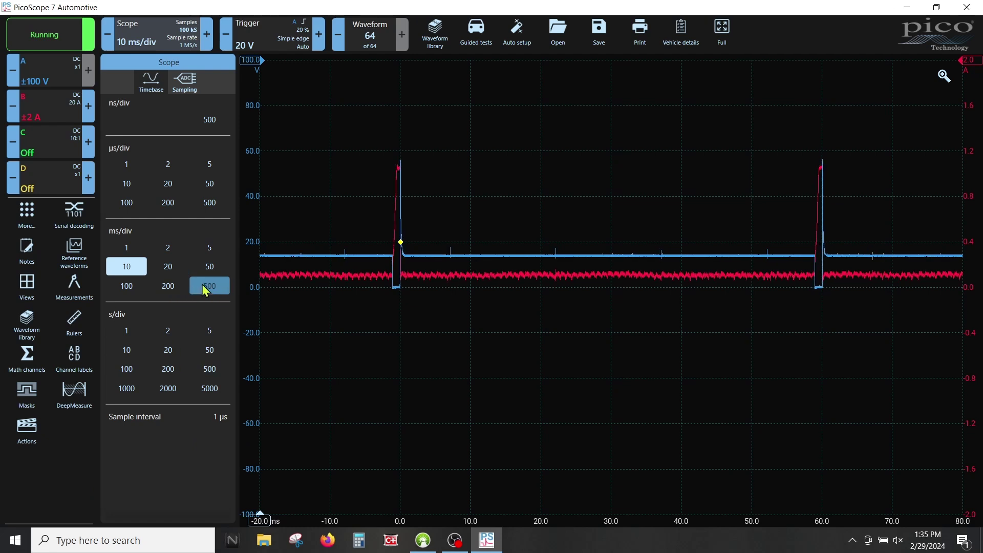
click(166, 287)
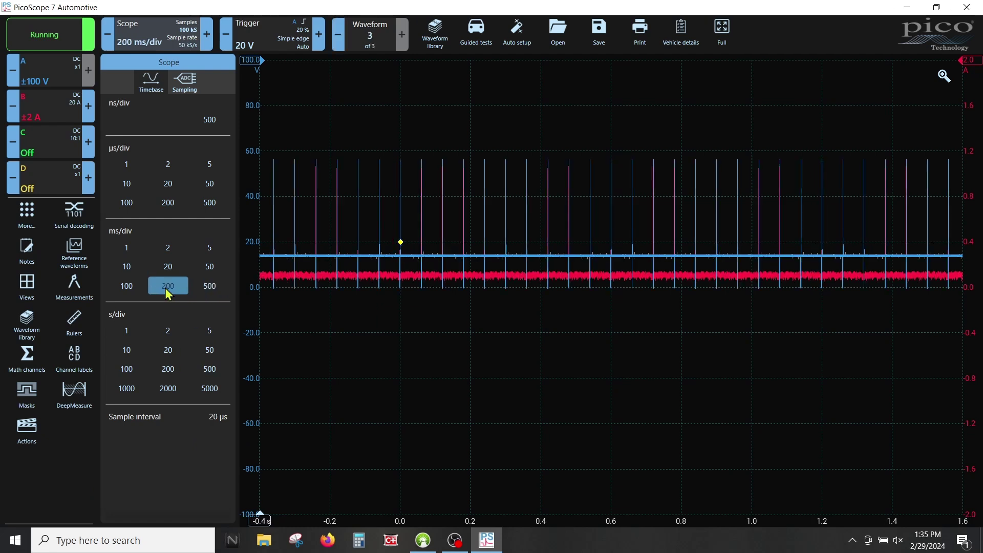
click(206, 290)
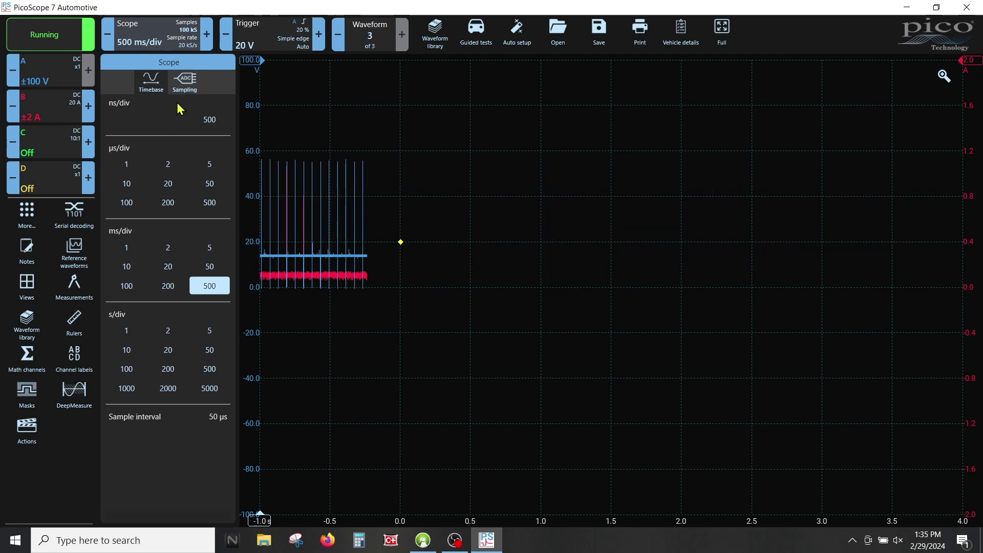
Step: In Sampling, raise the target samples through 700 kS, 1 MS and 3 MS to 5 MS
click(187, 84)
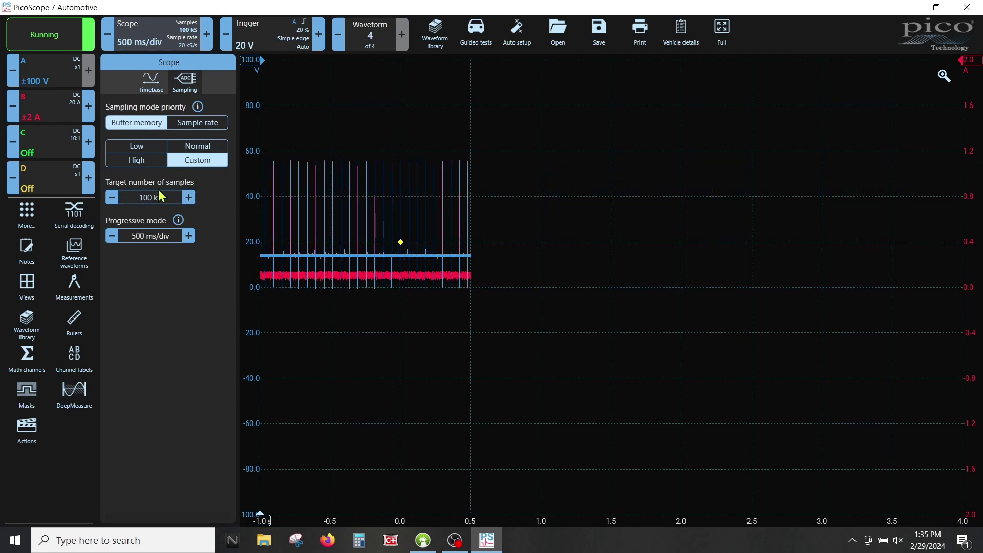
click(189, 197)
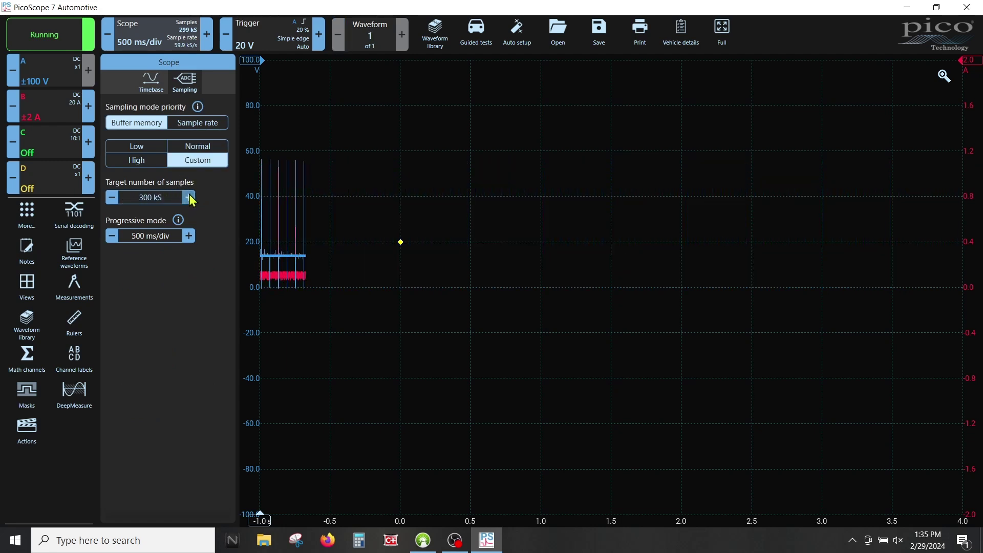
click(189, 197)
click(189, 197)
click(189, 197)
click(189, 197)
click(188, 197)
click(189, 197)
click(189, 197)
click(188, 197)
click(189, 197)
click(189, 197)
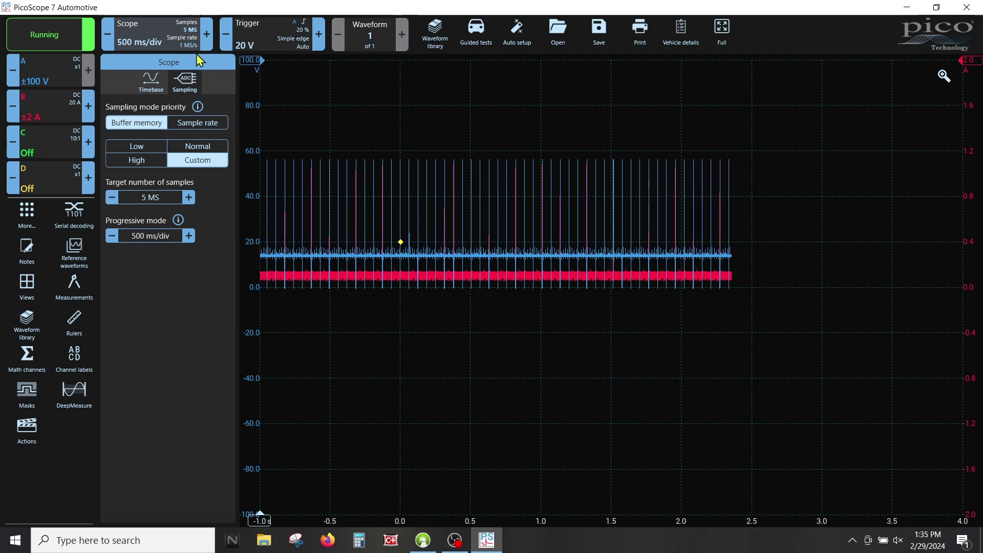
Step: Change the timebase from 500 ms/div through 200 ms/div to 100 ms/div
click(153, 90)
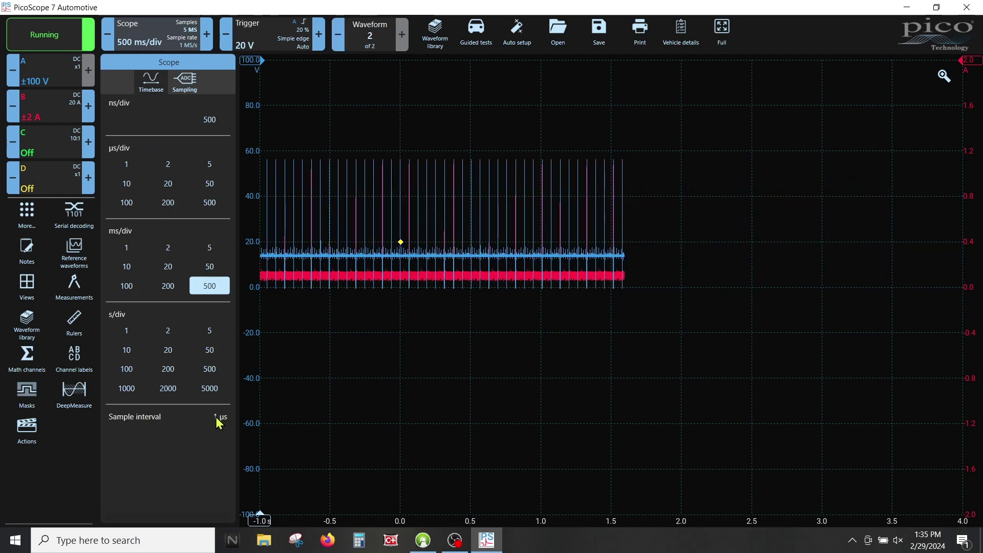
click(173, 287)
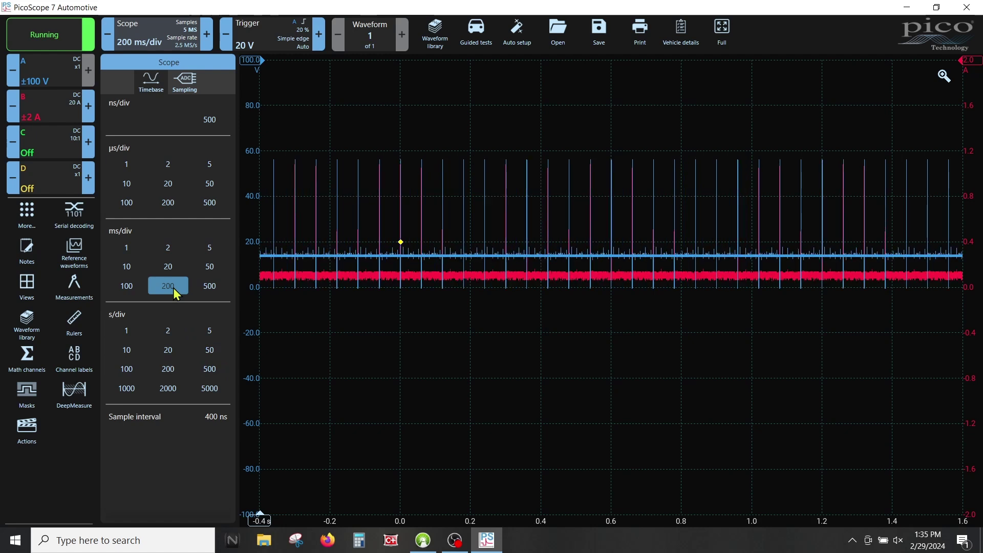
click(126, 287)
click(170, 288)
click(126, 285)
click(186, 84)
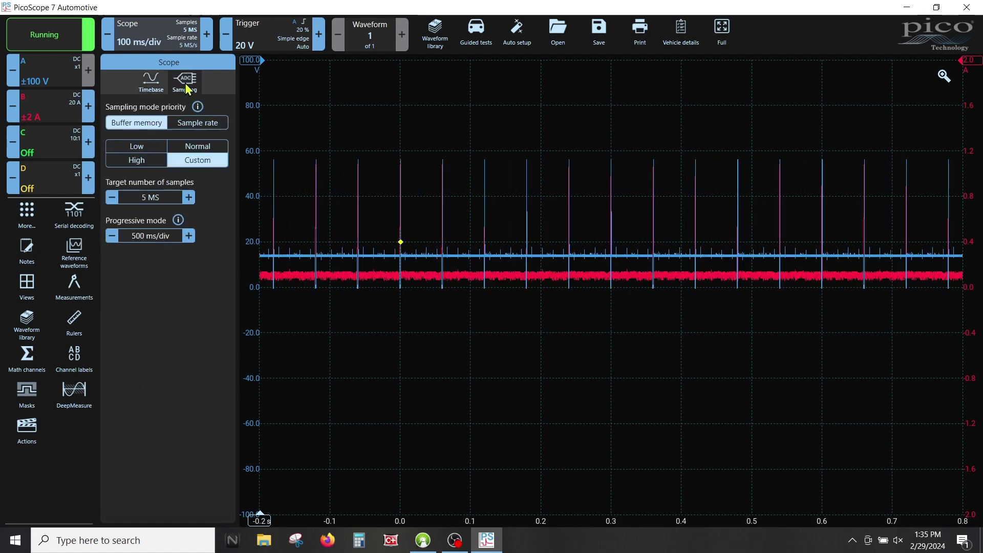
Step: Set sampling to Sample rate priority with a Custom sampling rate
click(198, 126)
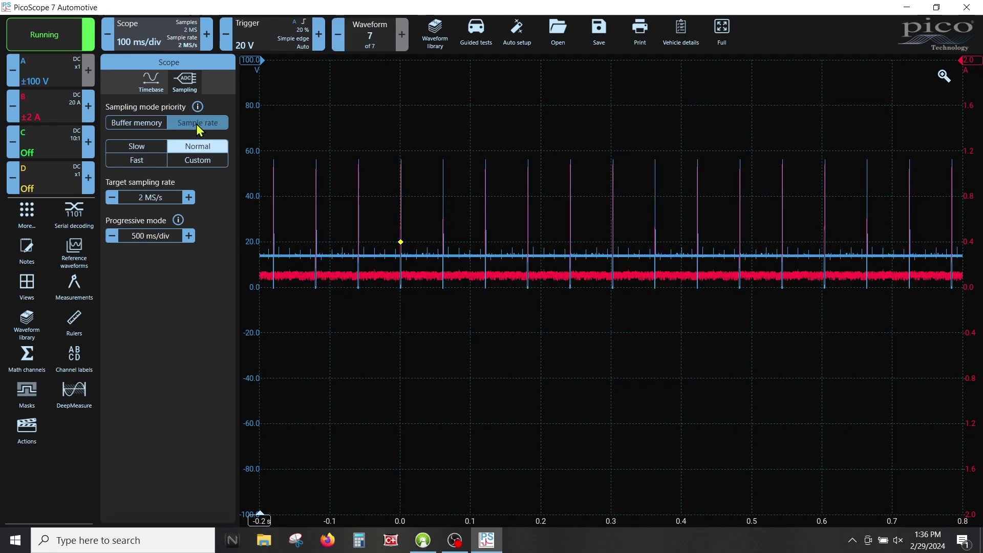
click(197, 148)
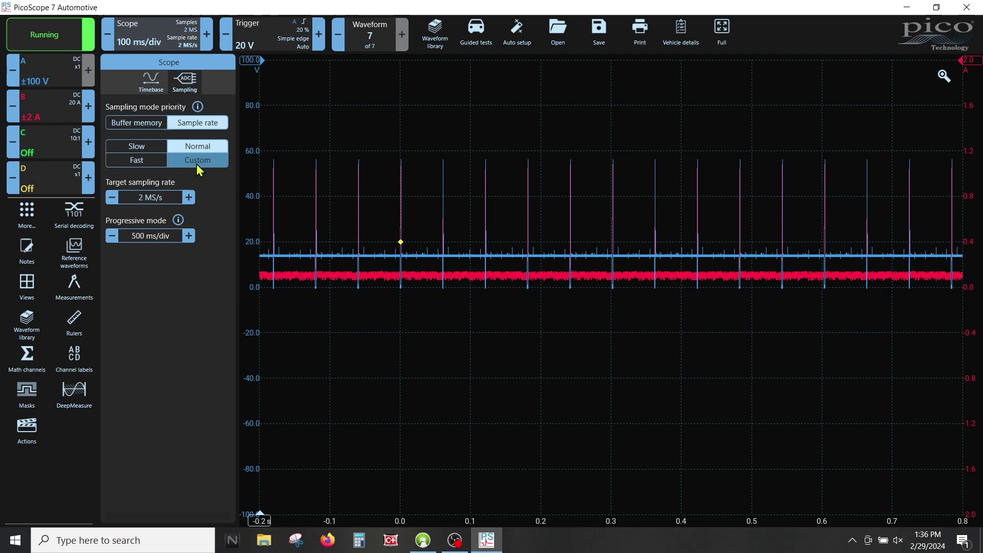
click(196, 166)
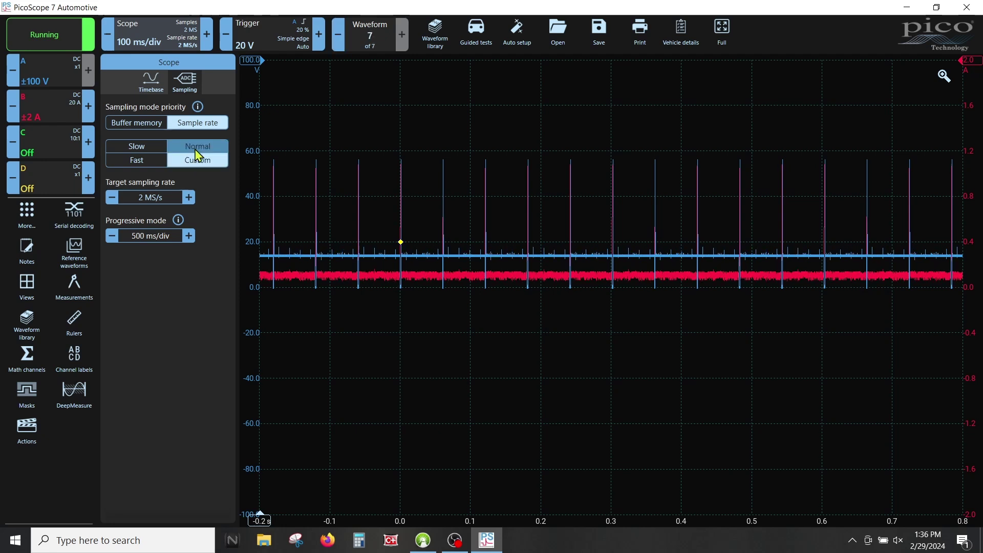
Step: Set the timebase to 500 ms/div and lower the target sampling rate to 1 MS/s
click(158, 87)
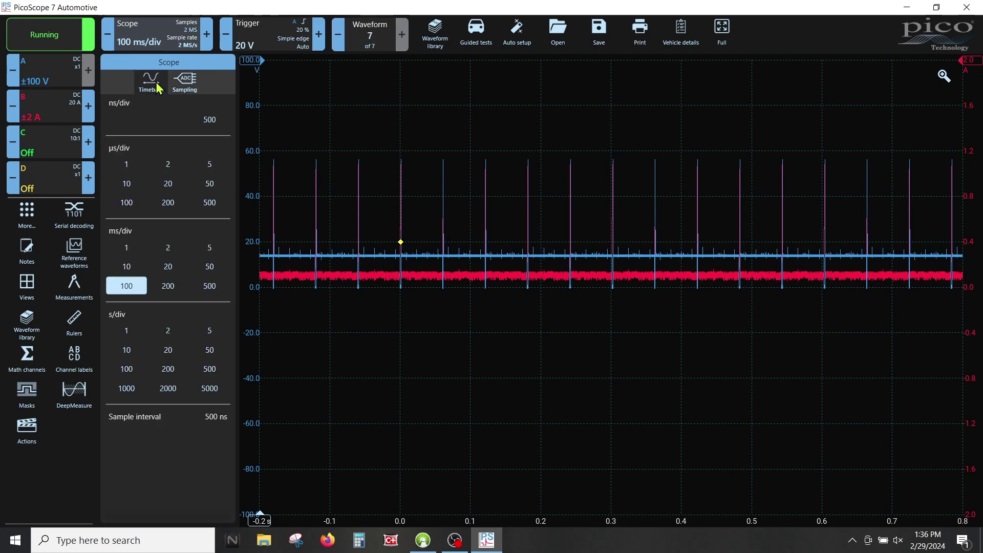
click(224, 288)
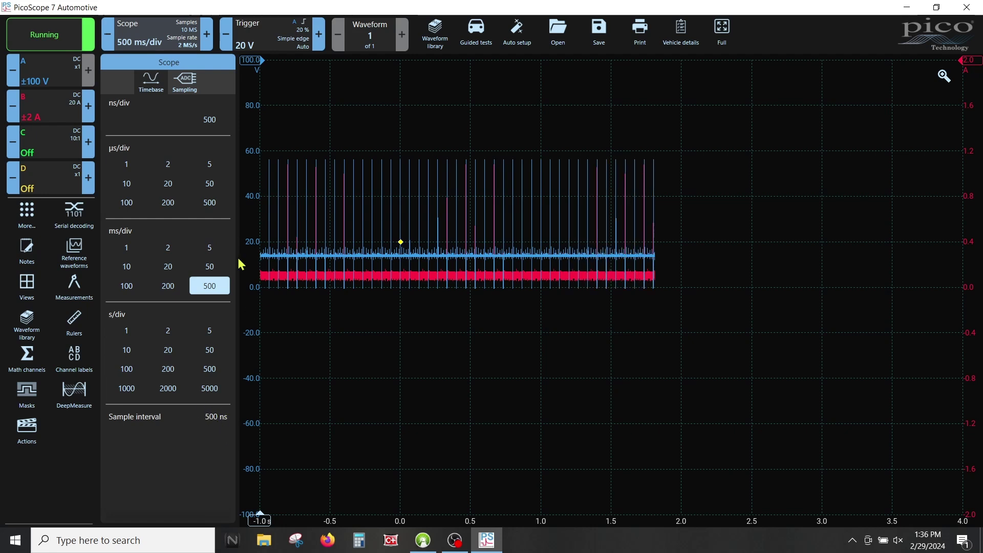
click(187, 90)
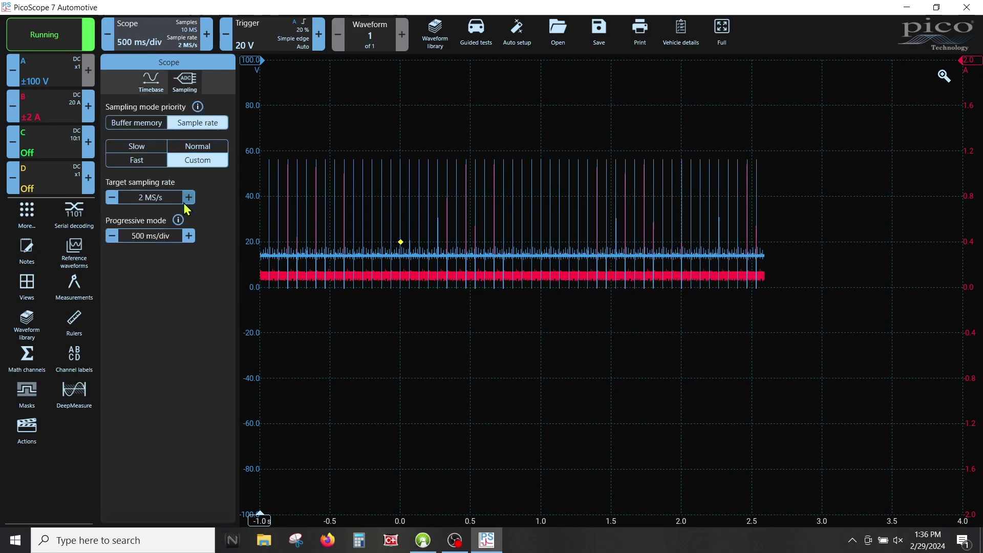
click(113, 197)
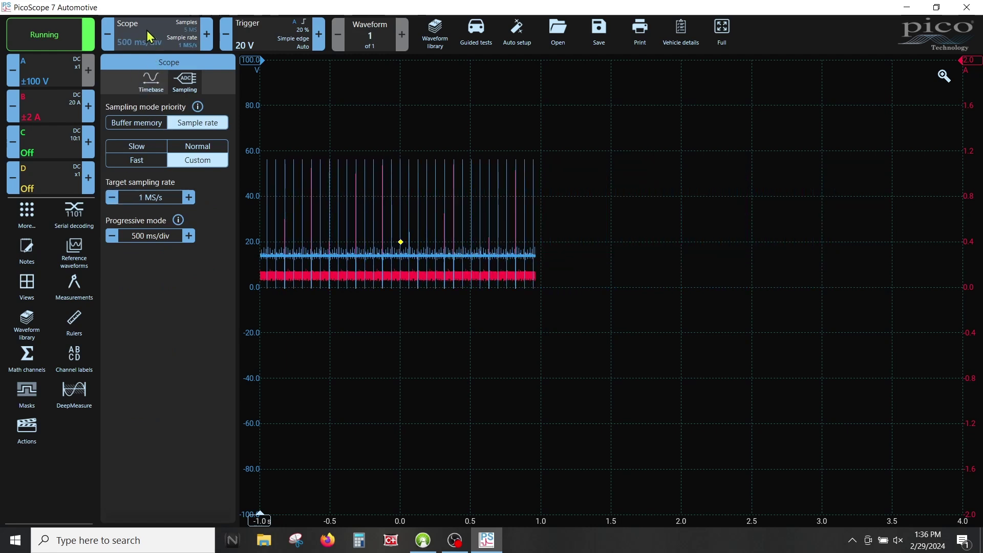
click(152, 90)
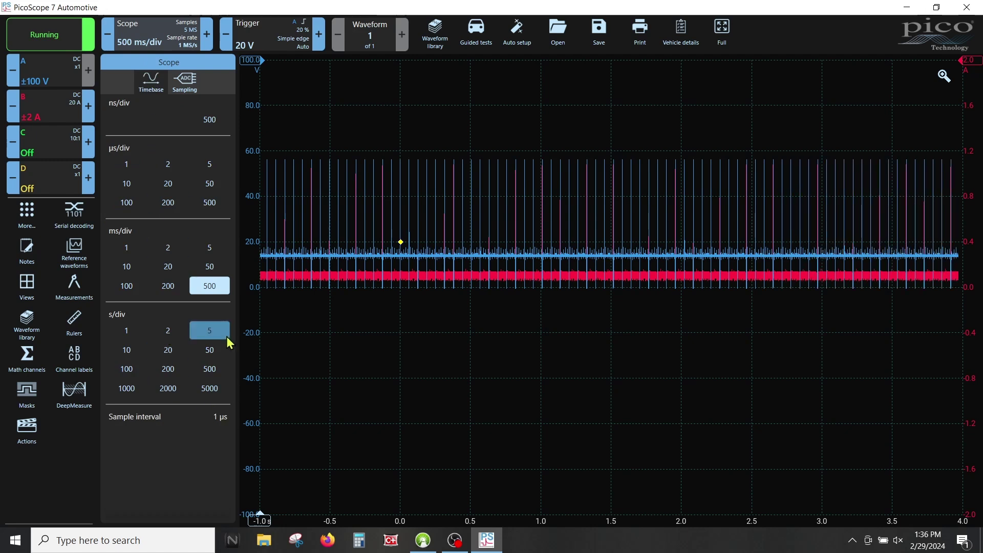
click(186, 86)
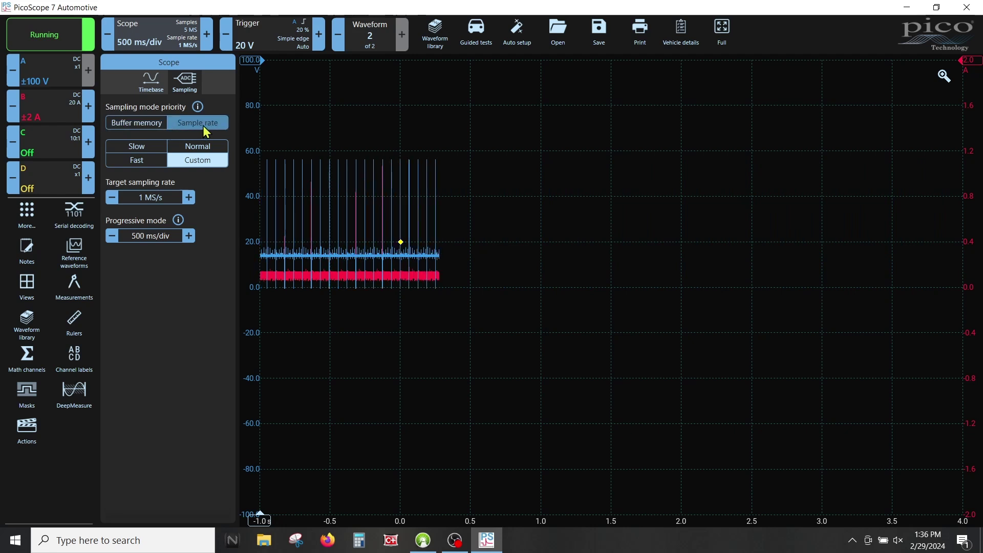
click(151, 85)
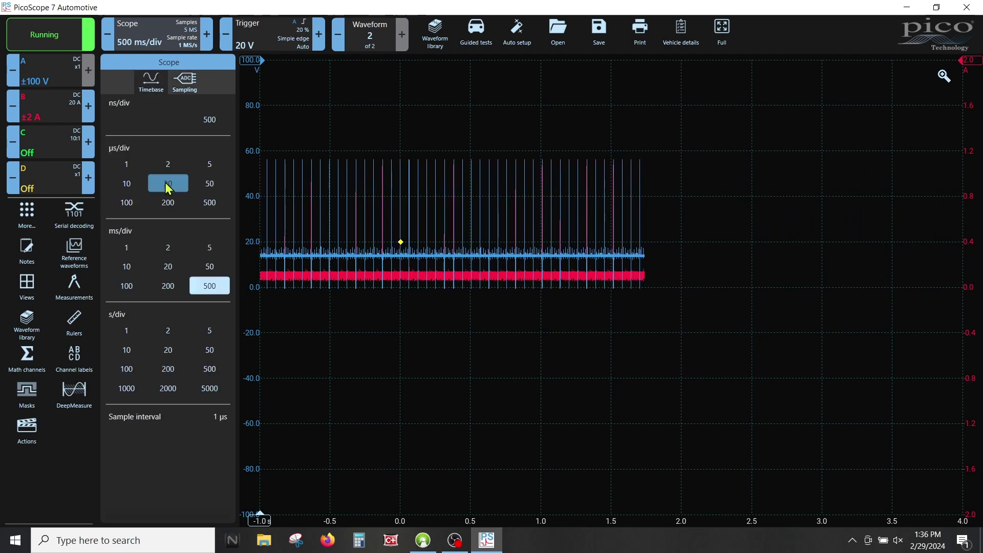
click(174, 287)
click(127, 285)
click(166, 267)
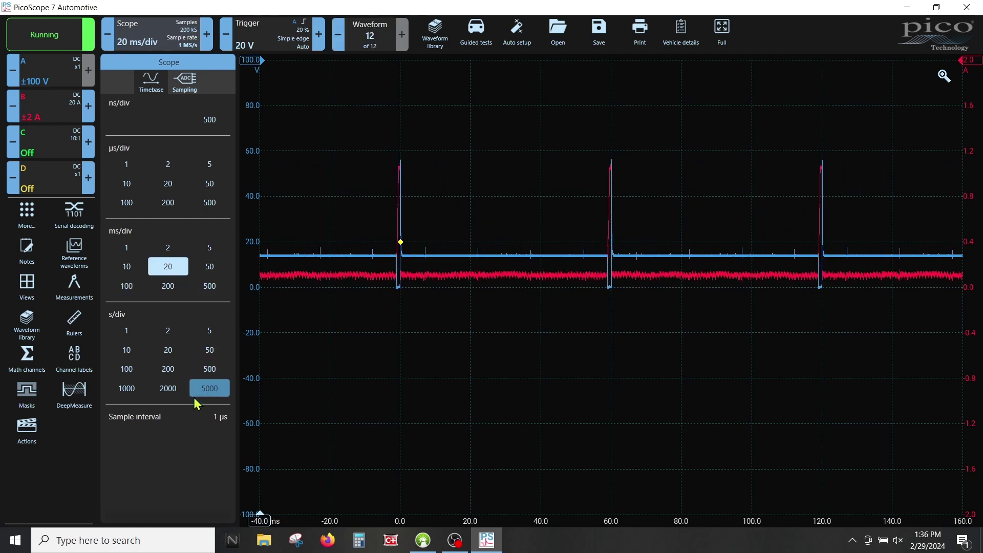
click(209, 286)
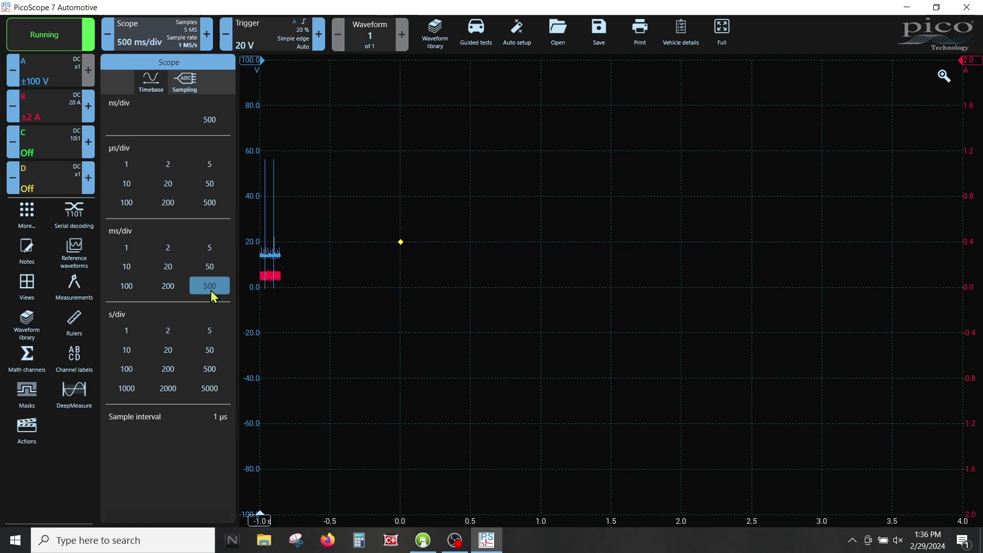
click(209, 249)
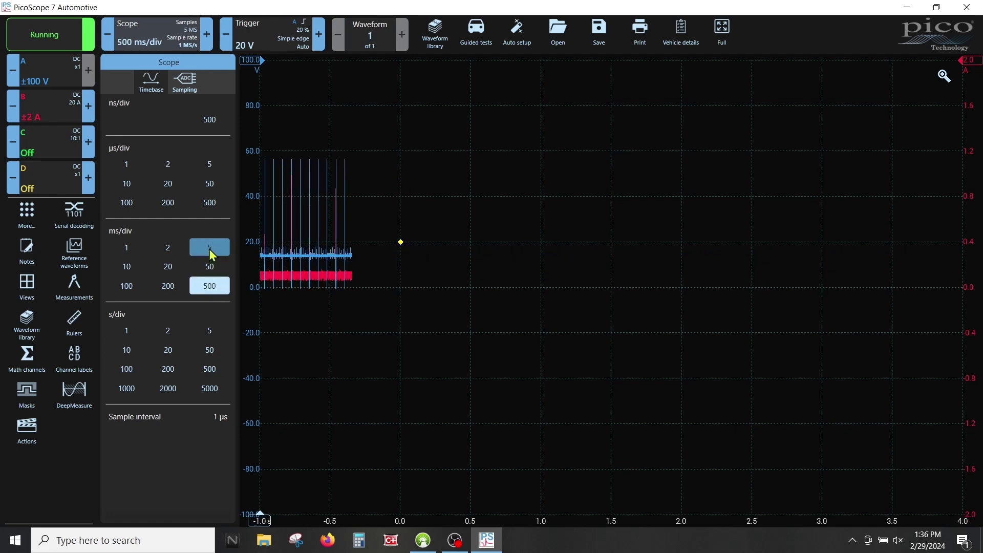
click(165, 247)
click(168, 285)
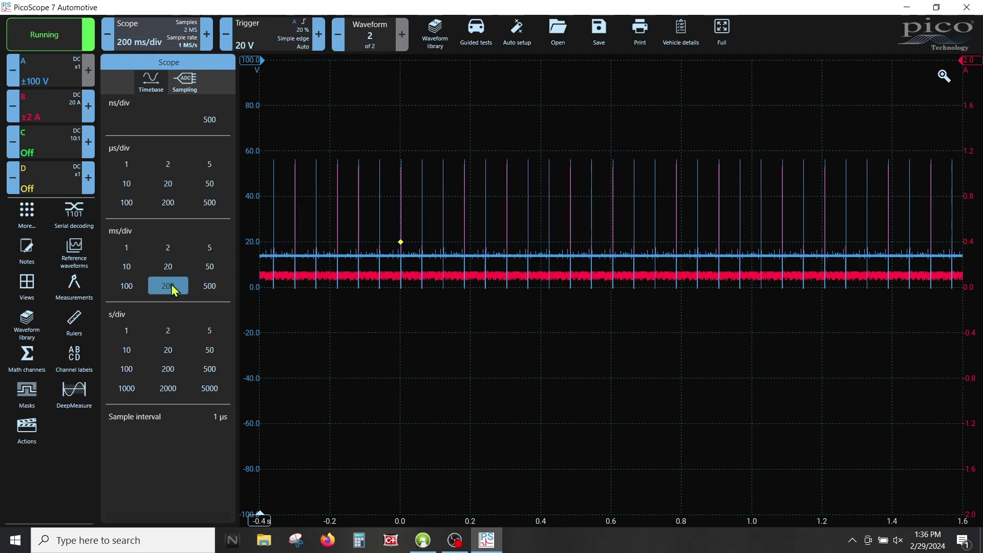
click(209, 286)
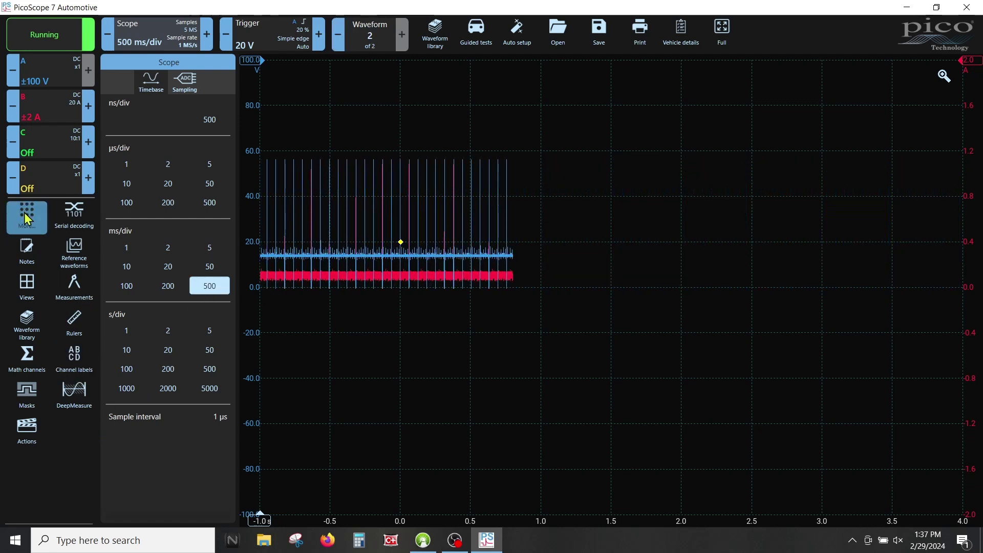
Step: Set Start-up settings to User in the program's Settings
click(24, 213)
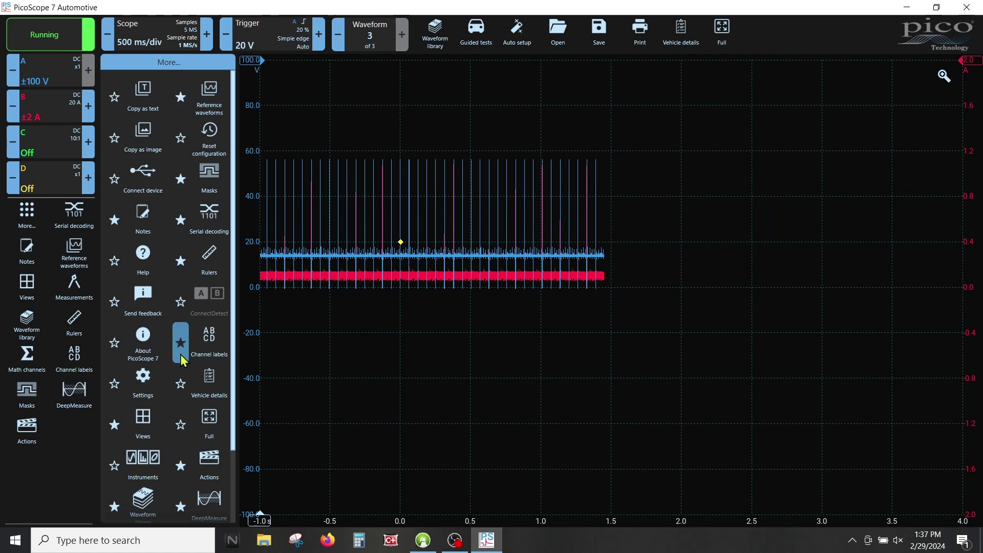
click(144, 381)
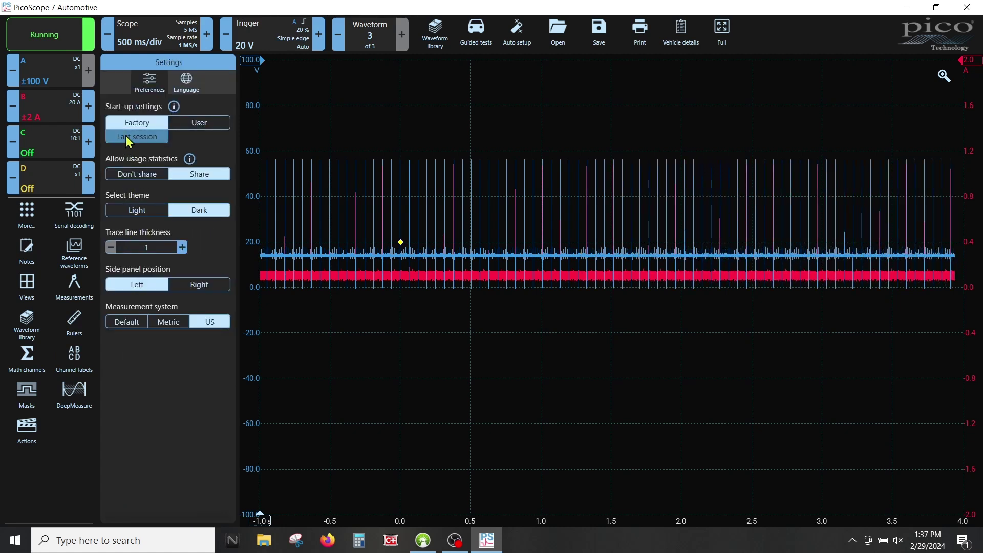
click(203, 127)
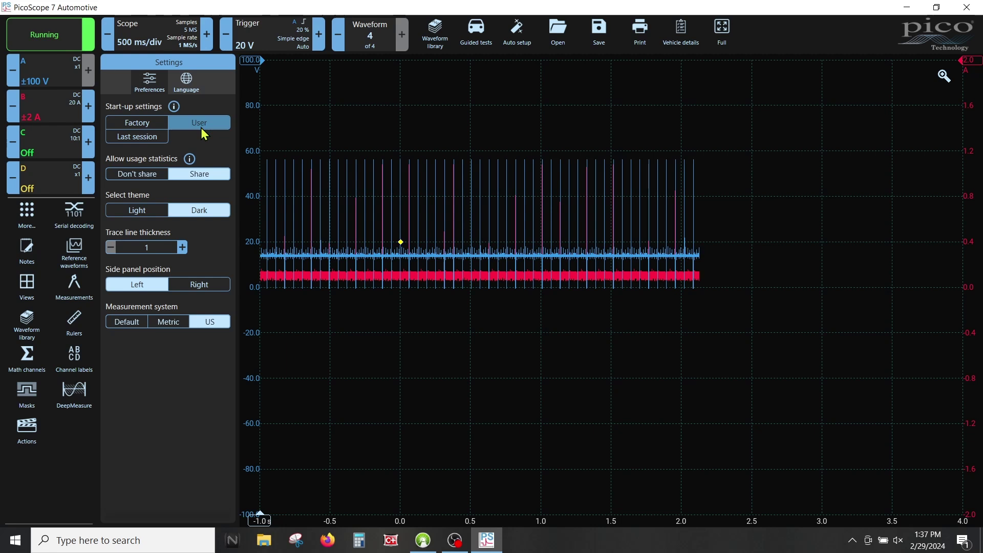
Step: Try the light theme and right side panel, then revert to dark theme and left panel
click(147, 210)
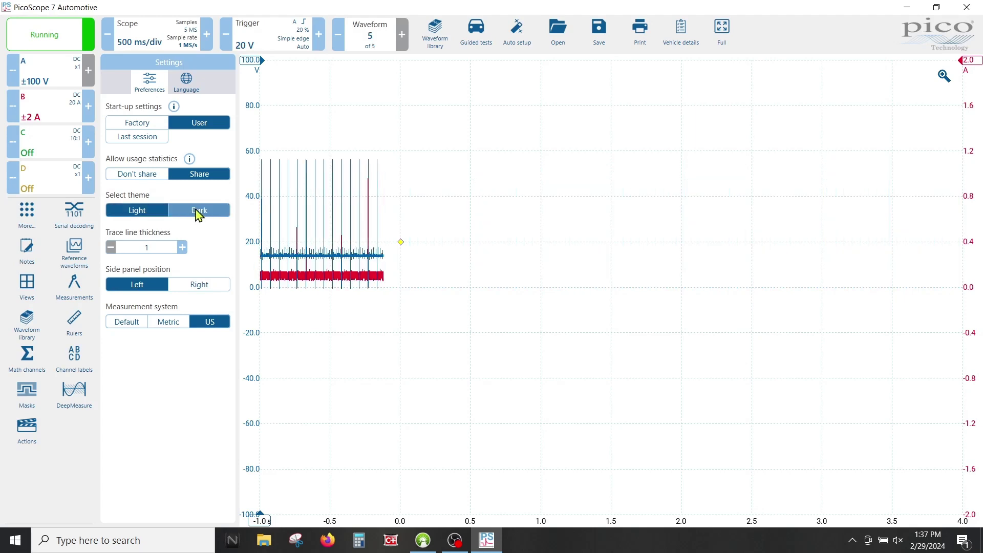
click(196, 211)
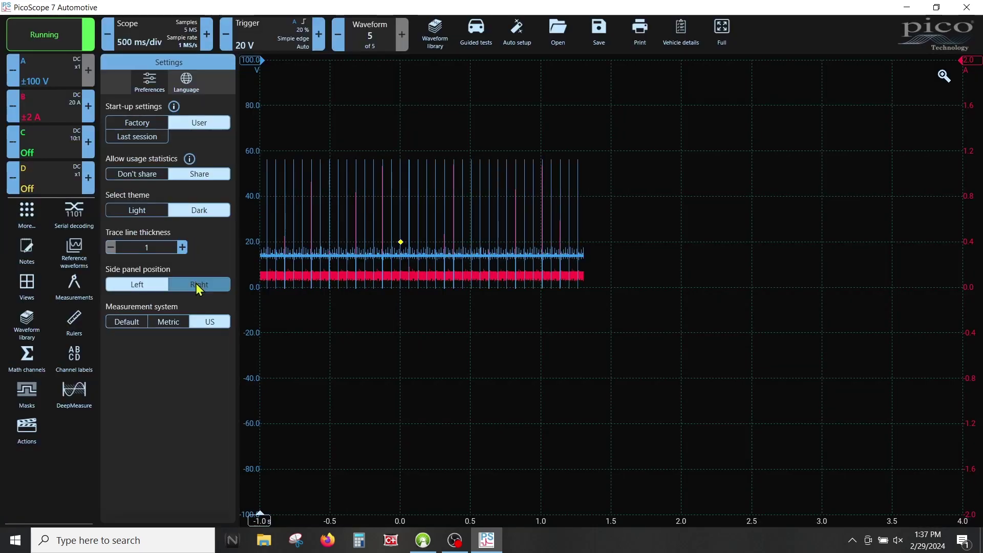
click(197, 284)
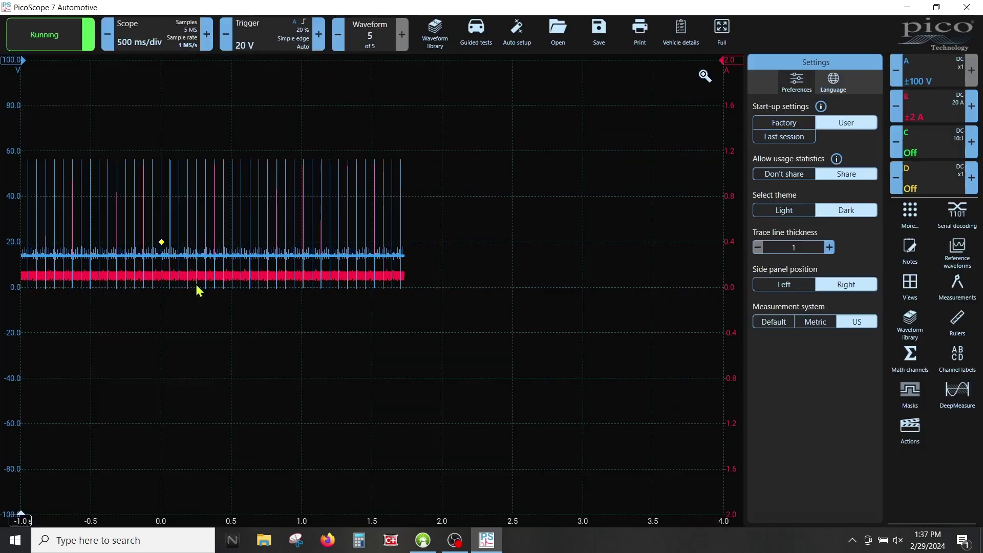
click(805, 285)
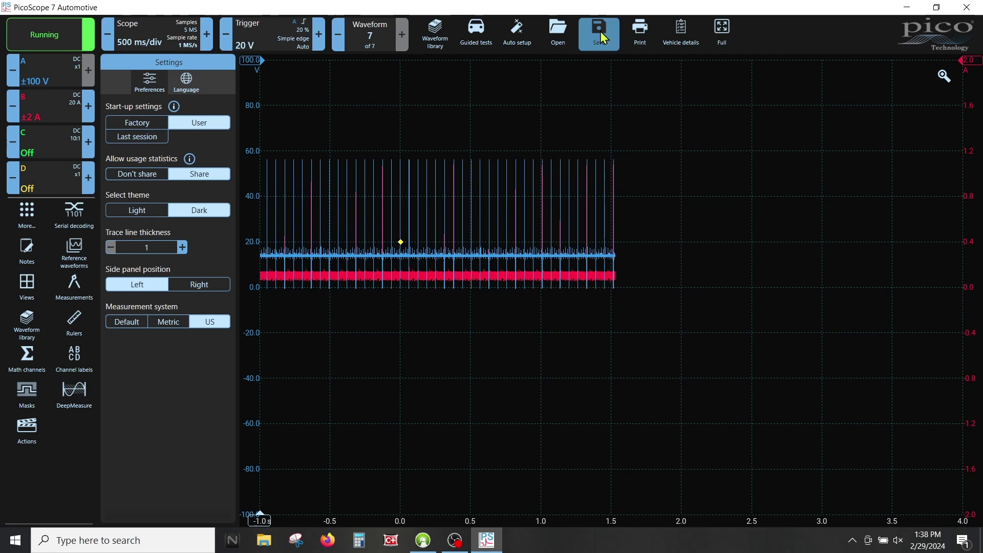
click(68, 475)
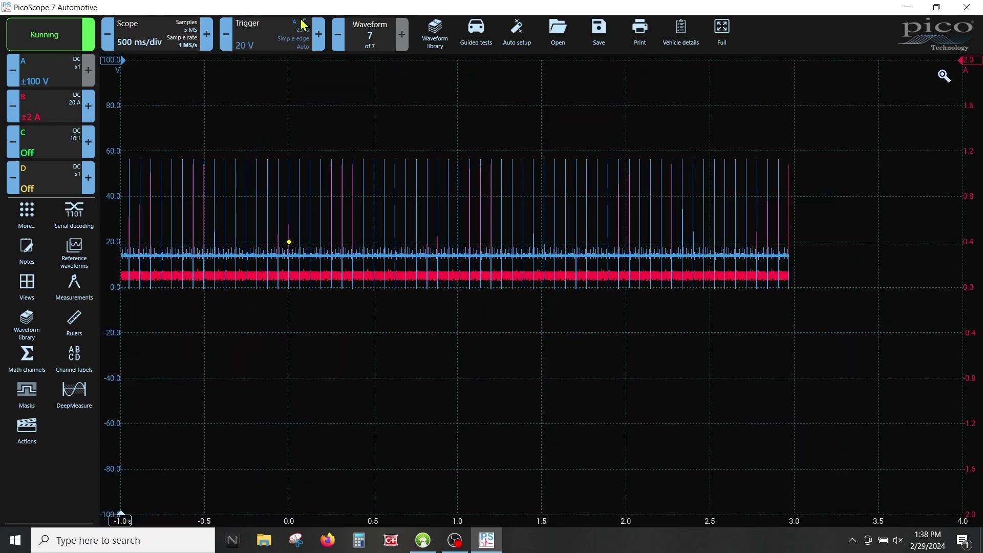
click(279, 42)
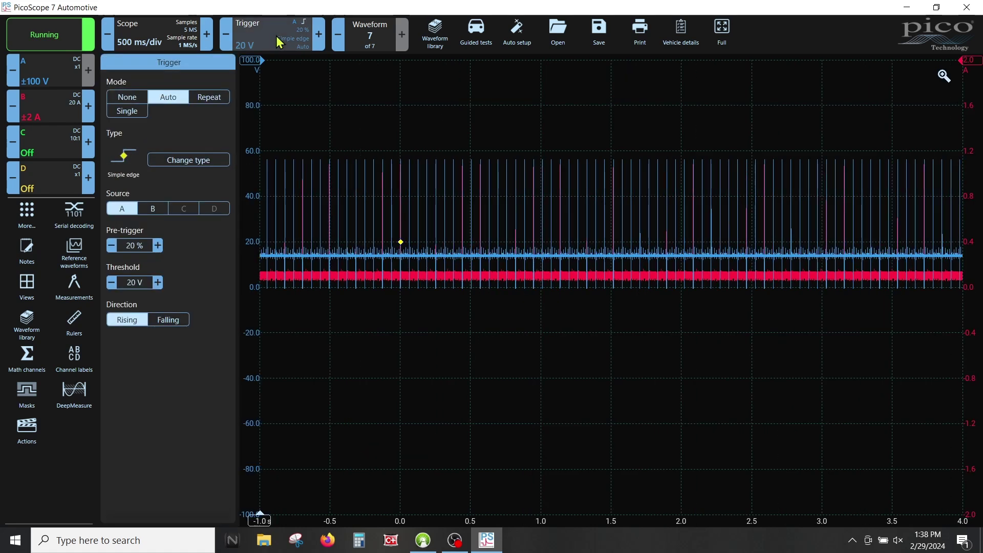
click(140, 97)
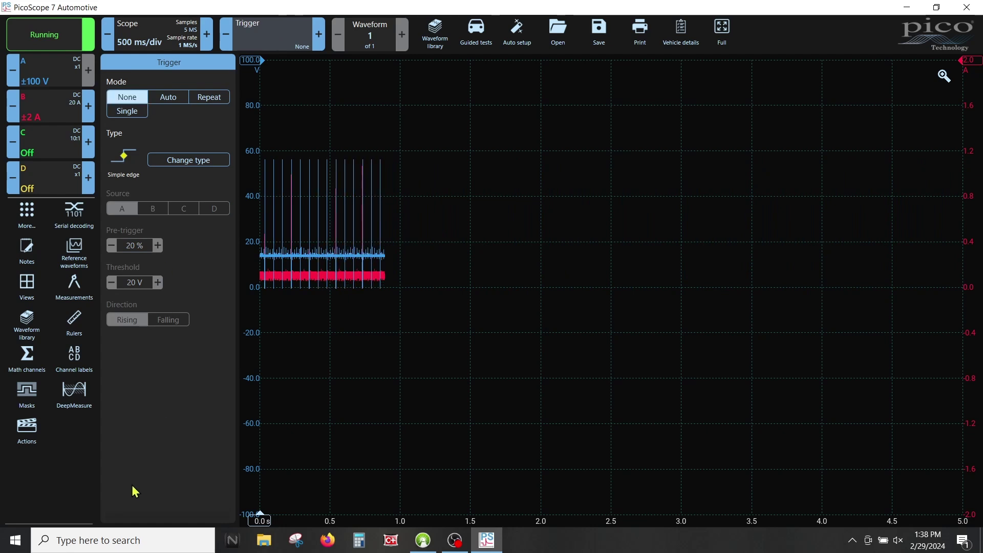
click(70, 486)
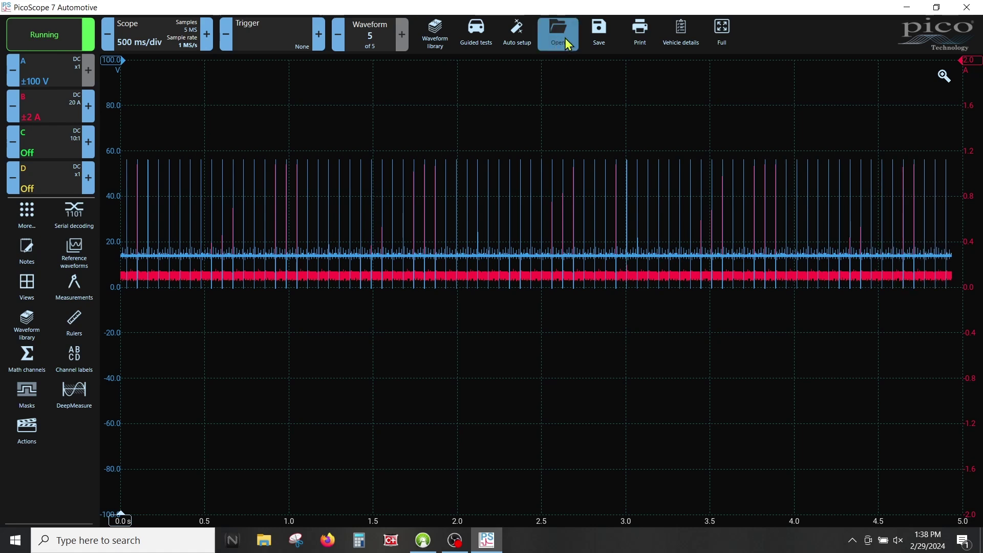
Step: Save the current setup with file type 'User default PS settings'
click(601, 32)
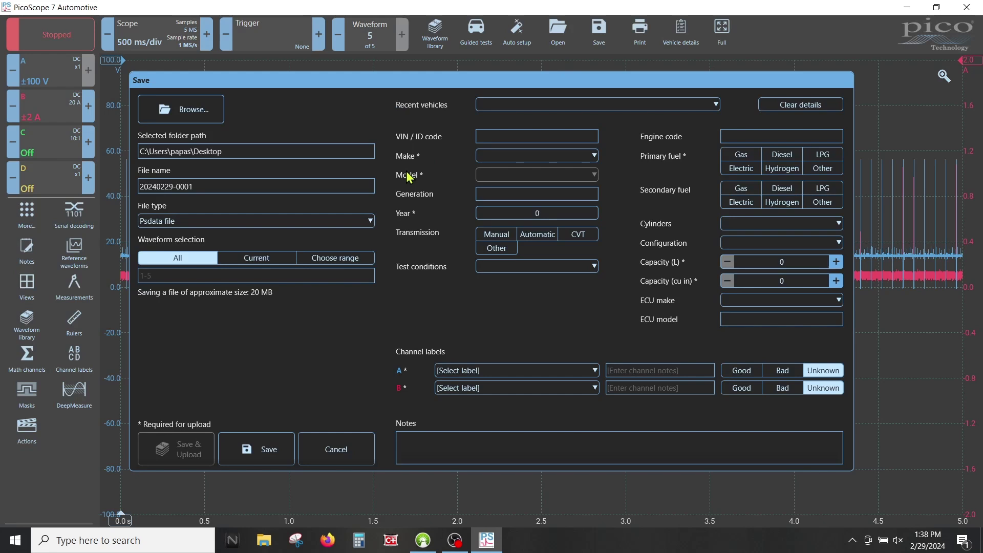
click(371, 221)
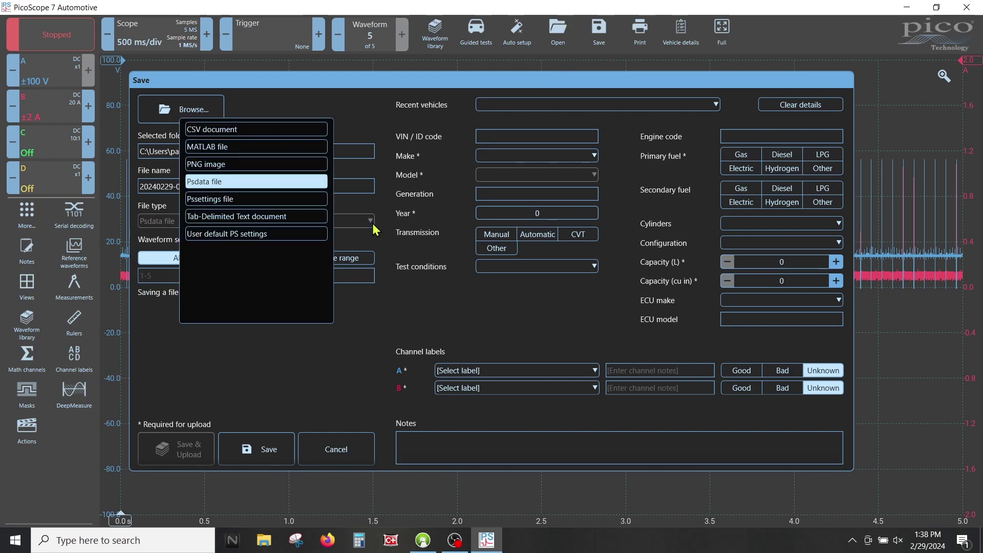
click(261, 238)
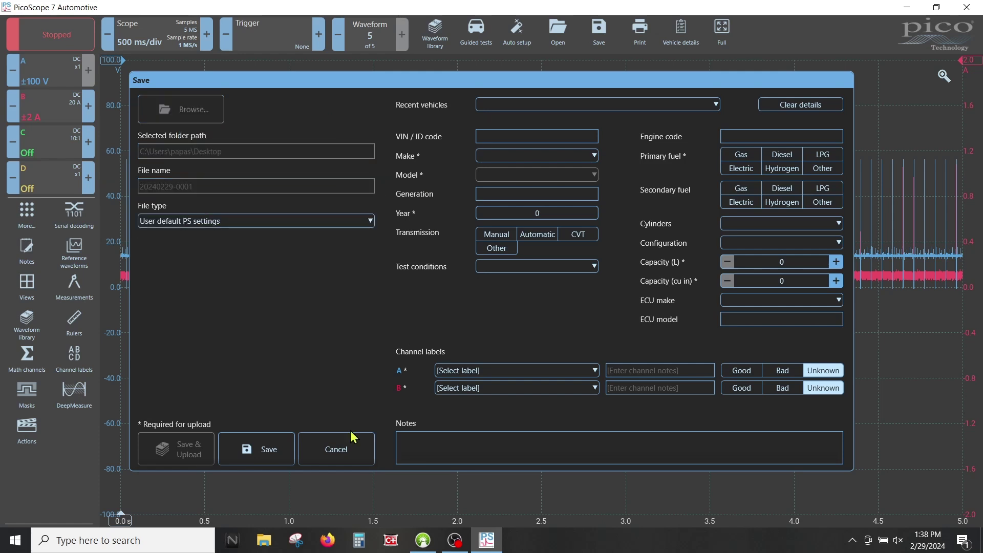
click(266, 453)
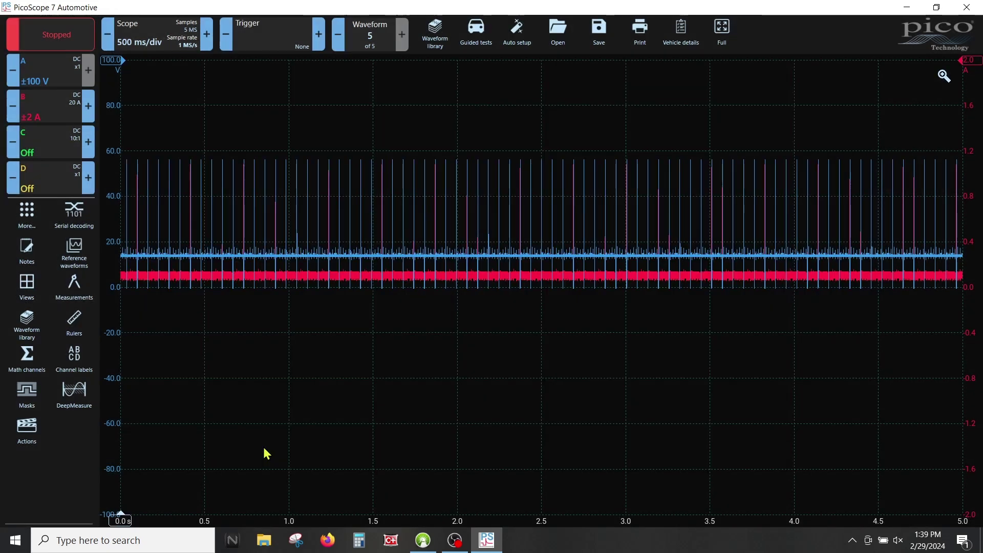
Step: Resume capture, close and relaunch PicoScope 7, then reconnect to the demo device
click(50, 36)
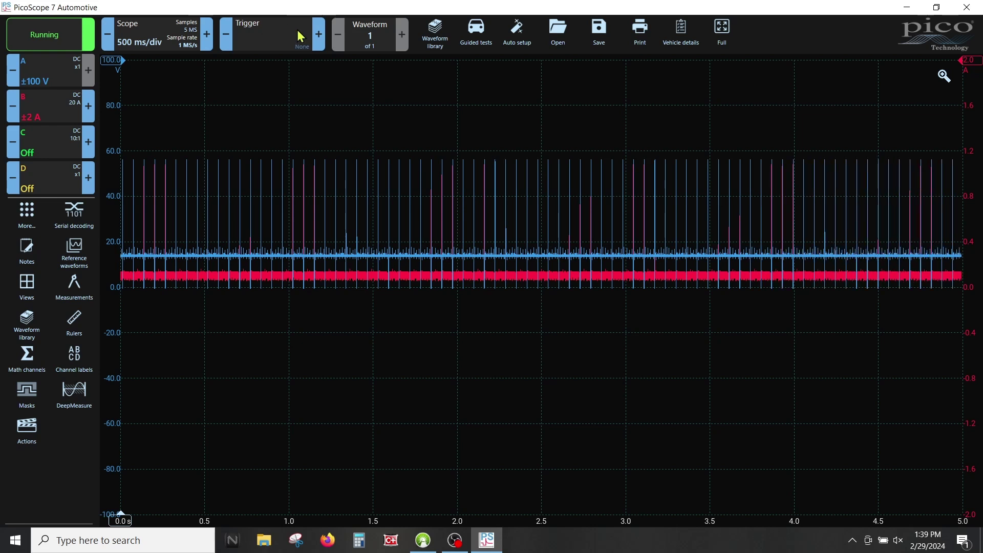
click(964, 9)
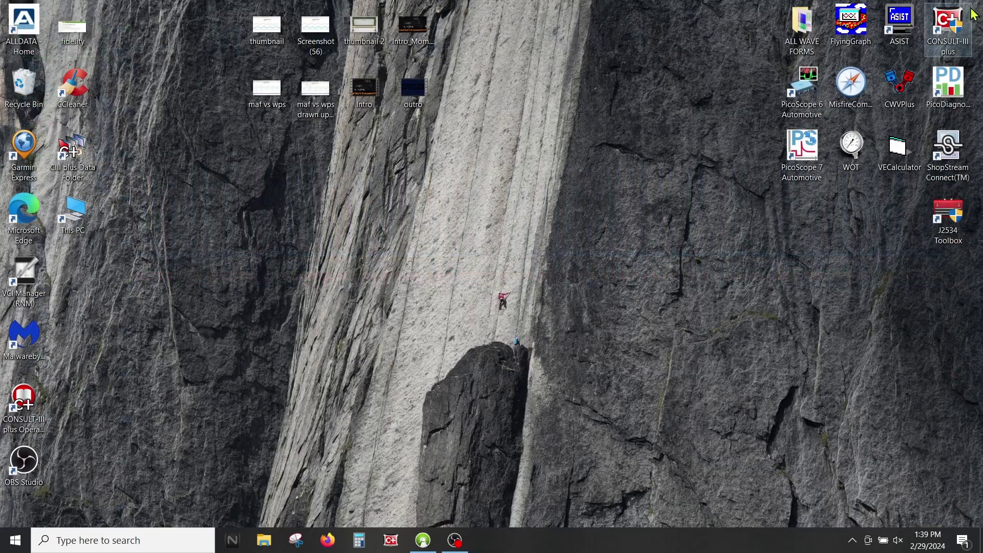
double_click(808, 169)
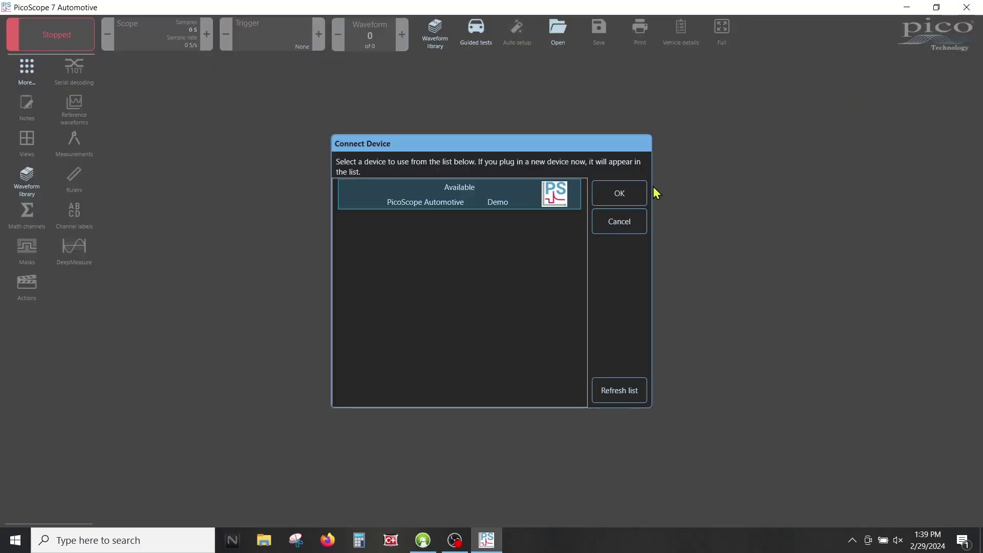
click(622, 198)
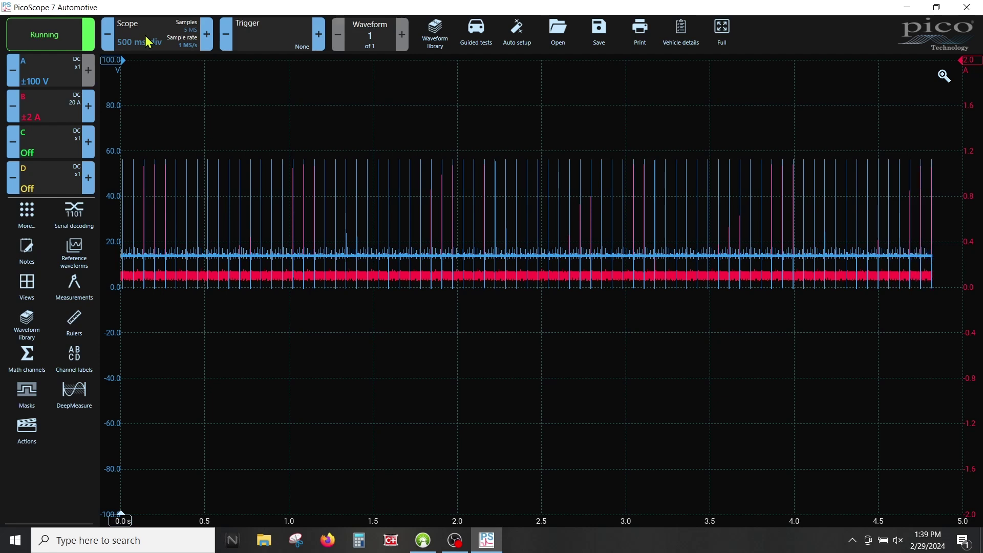
Step: Try 200 and 100 ms/div timebases, then return to 500 ms/div with 1 µs sampling
click(138, 41)
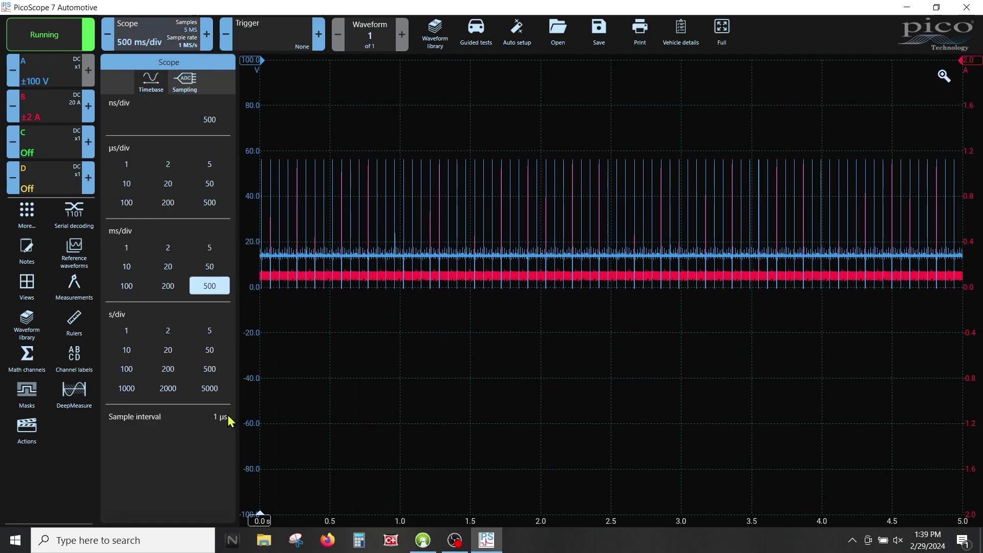
click(168, 286)
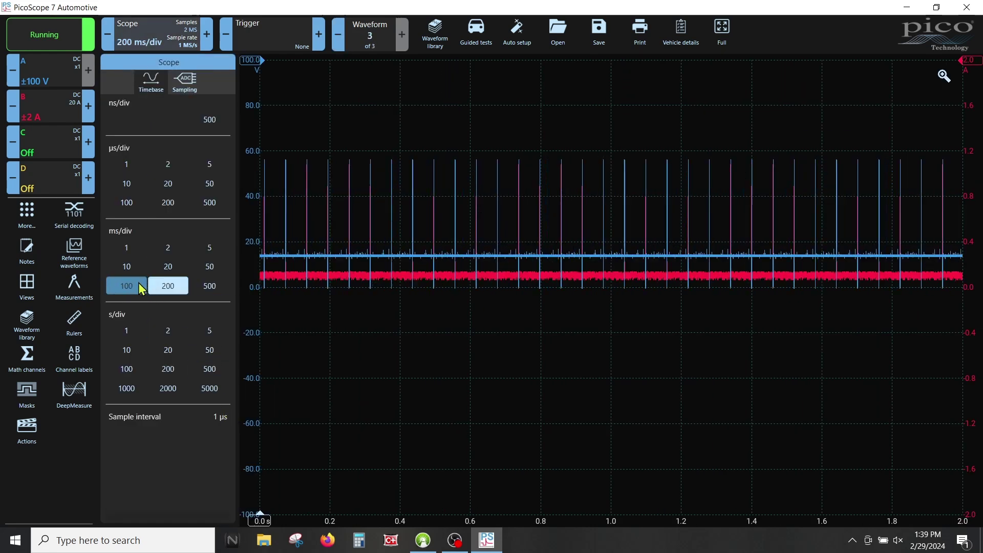
click(126, 285)
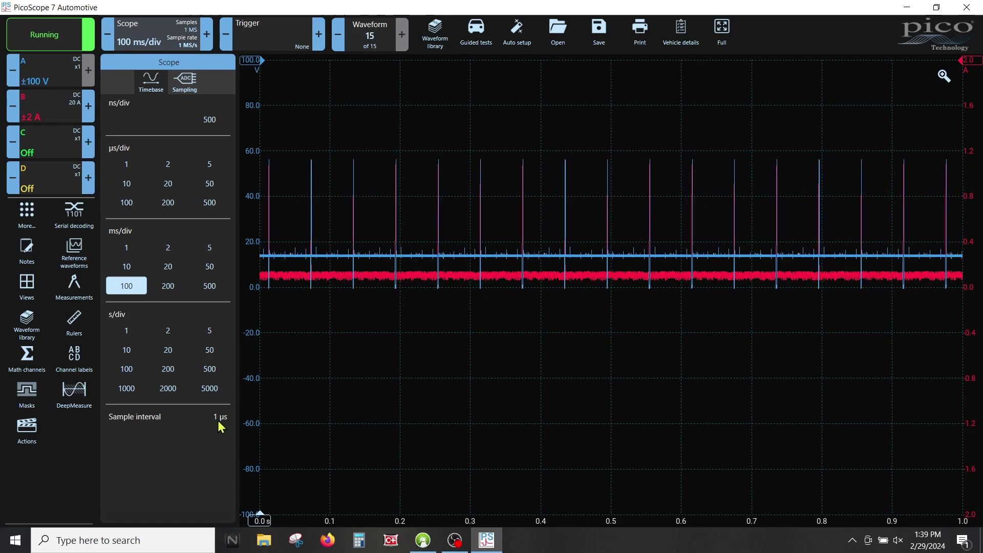
click(209, 290)
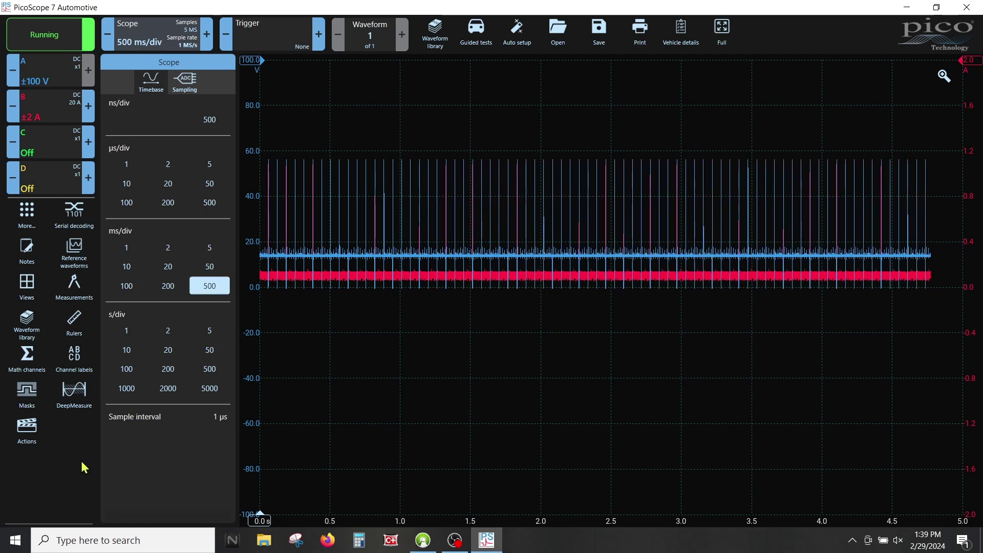
Step: Start saving the settings as a Pssettings file in the Desktop folder
click(604, 31)
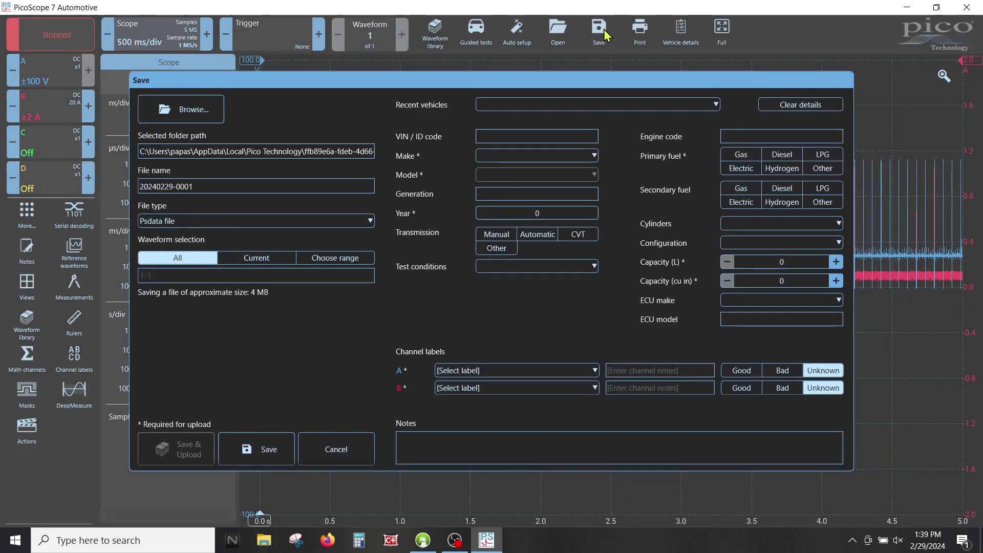
click(371, 223)
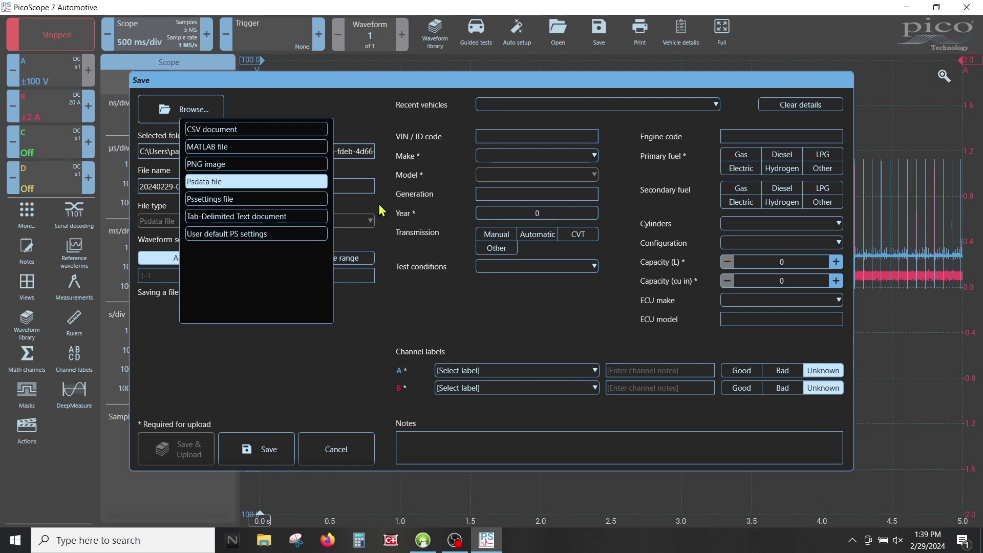
click(215, 202)
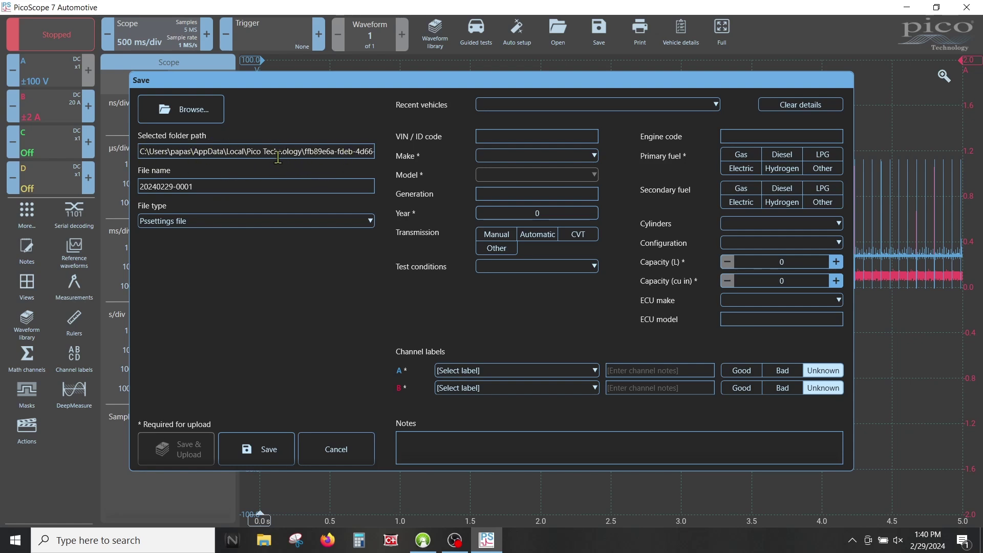
click(199, 118)
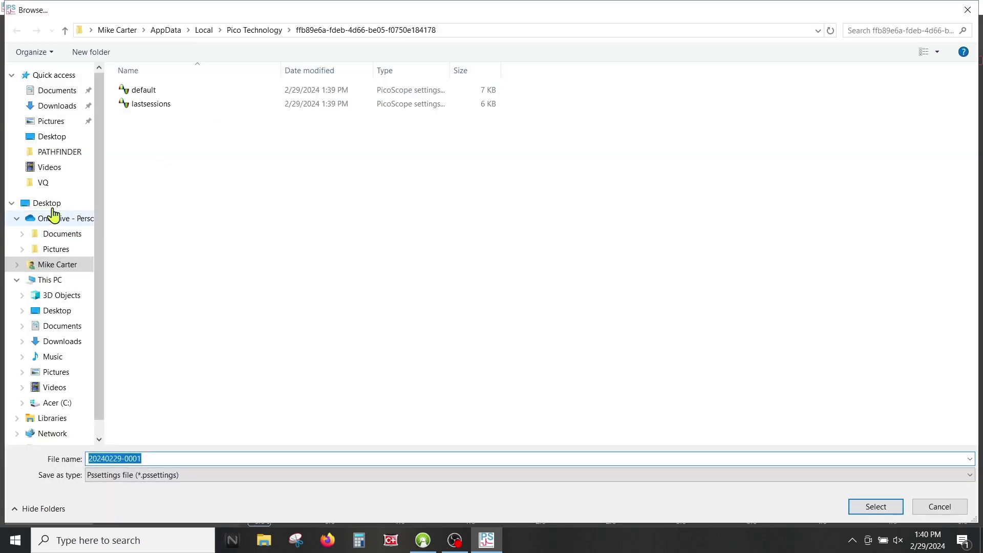
click(56, 136)
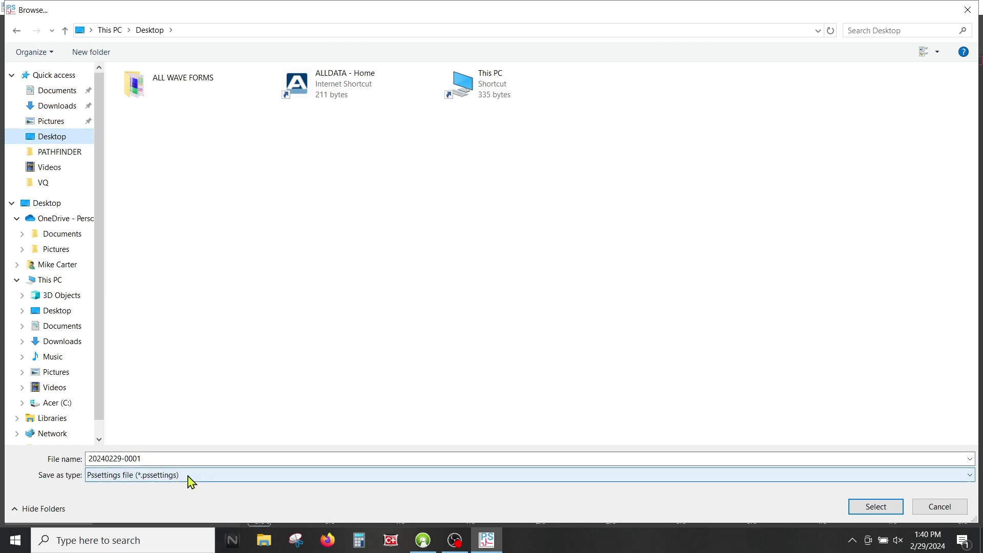
Step: Name the file 'Mikes Settings', save it, and place its icon beside J2534 Toolbox
click(128, 458)
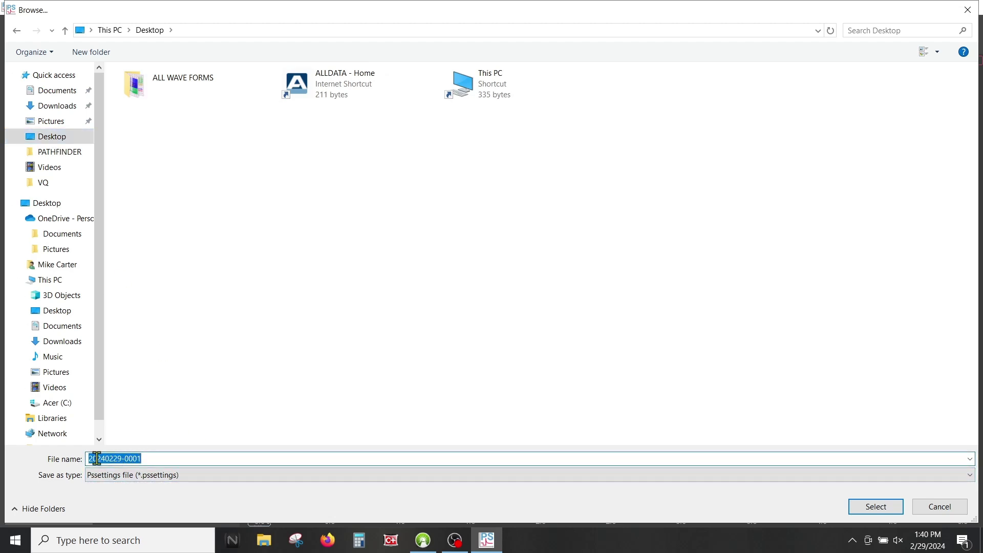
text(Mikes Setting)
text(s')
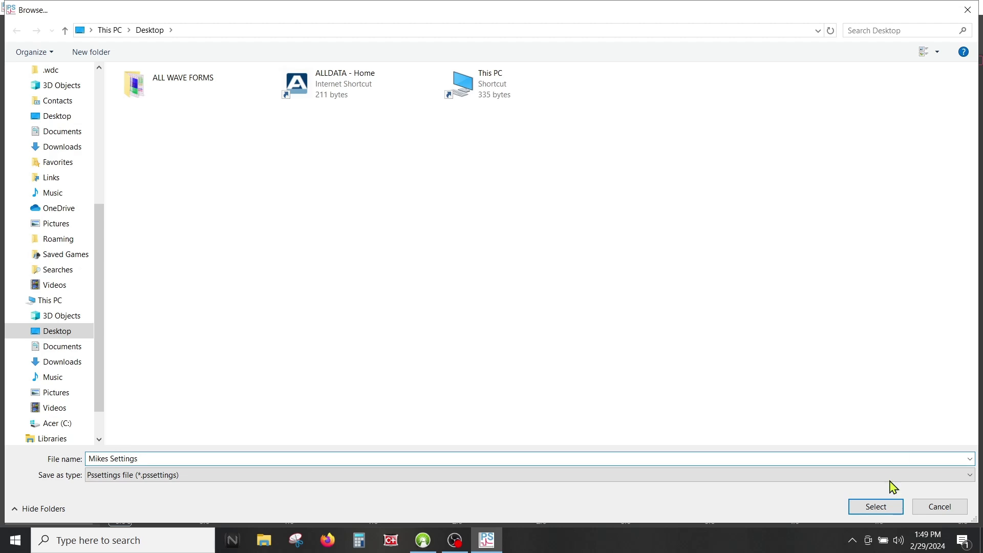
click(867, 509)
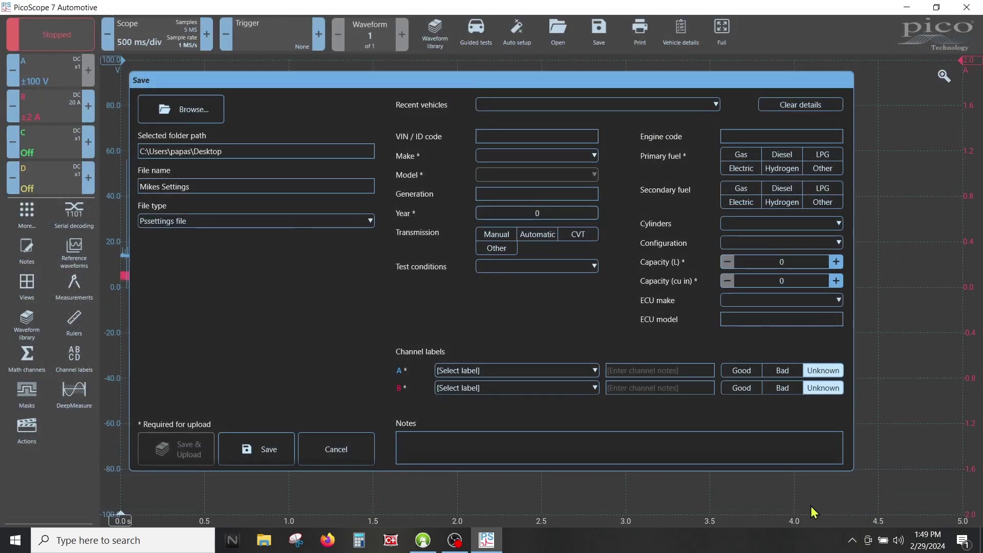
click(266, 453)
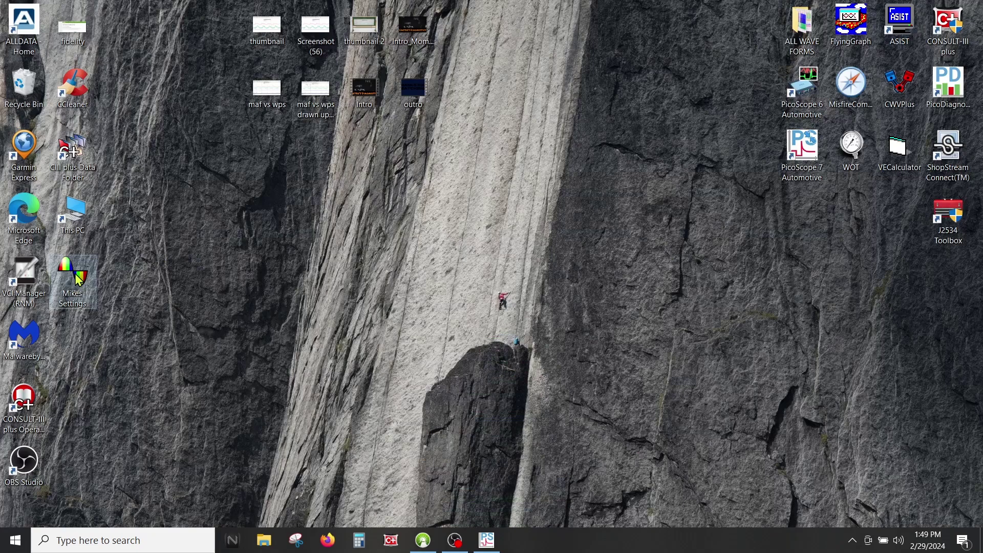
drag(79, 279, 893, 226)
click(487, 540)
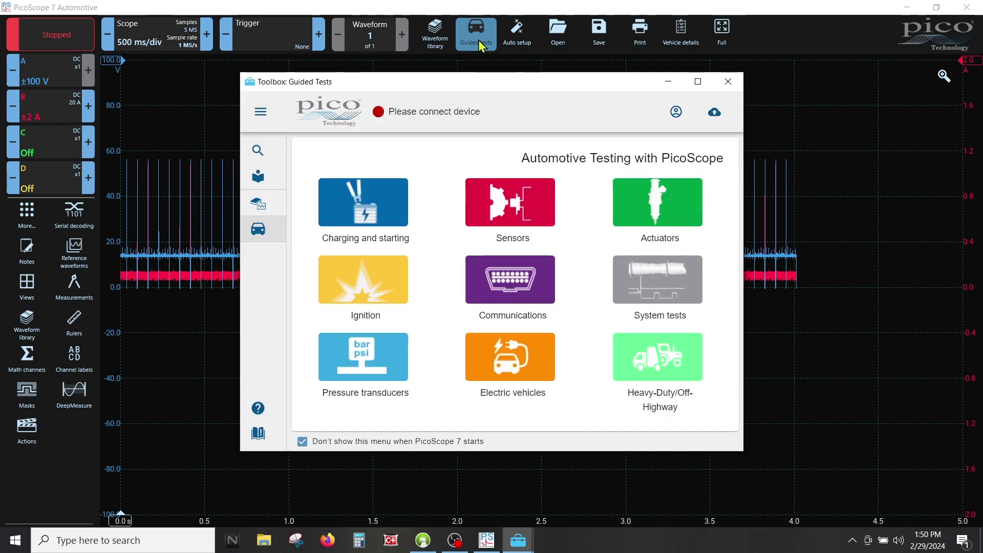
Step: Load the Sensors > Crankshaft position (Hall effect, running) guide with its 20 ms/div, ±10 V preset
click(530, 221)
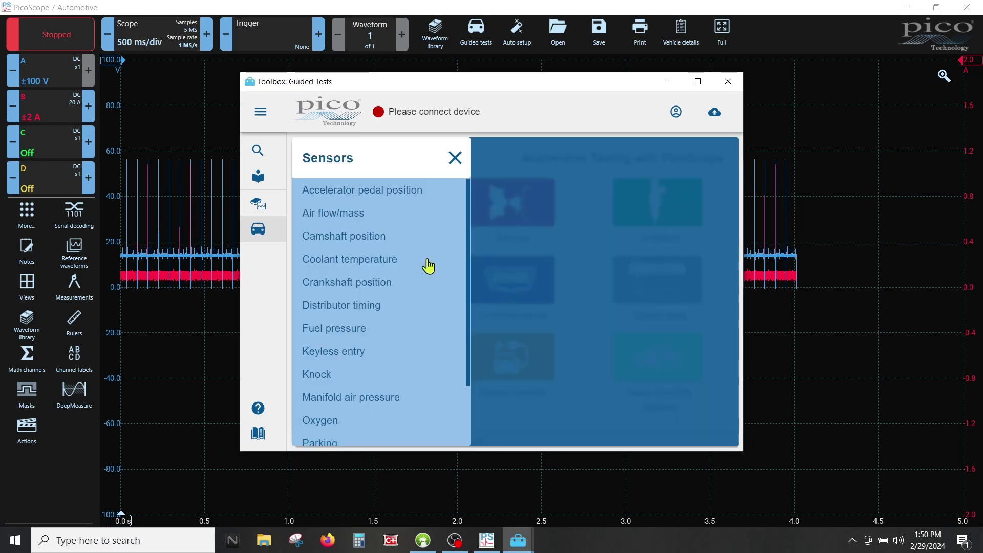
click(365, 290)
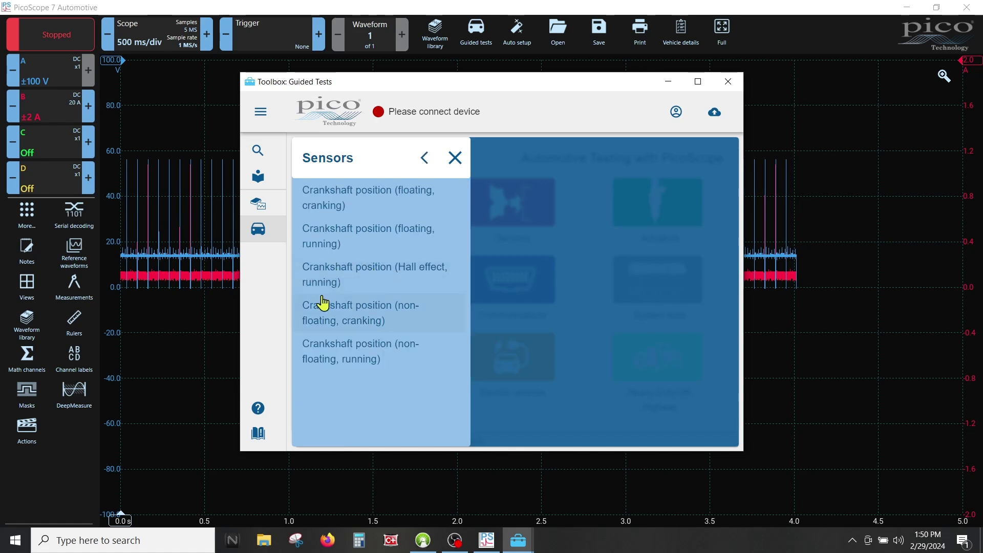
click(354, 277)
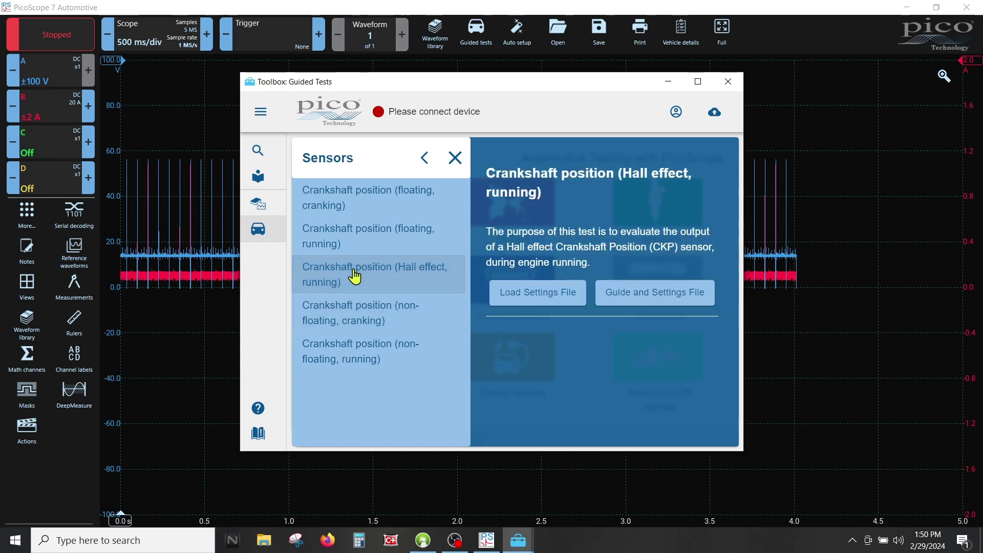
click(667, 304)
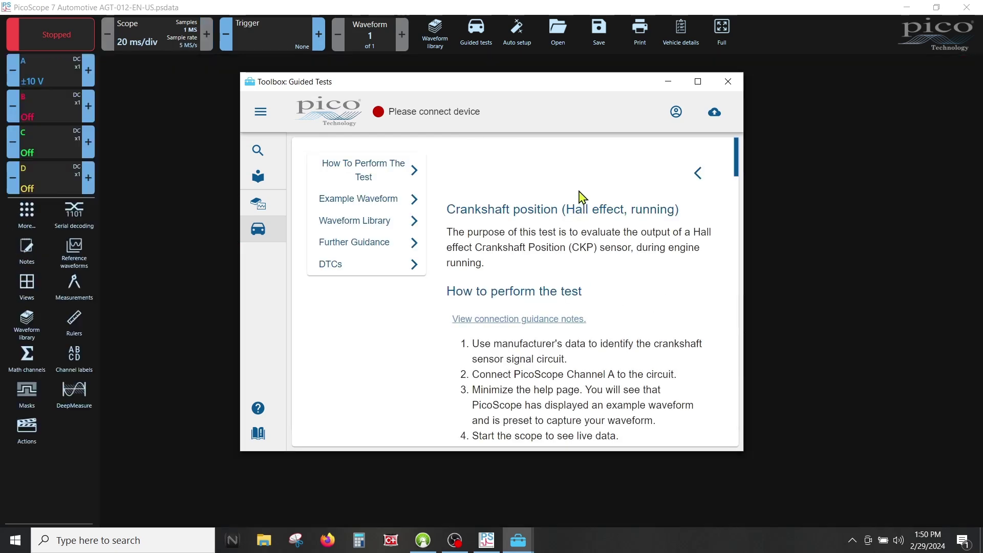
Step: Read the crankshaft guide to the end, then close the guide and the Guided Tests toolbox
scroll(580, 197, down, 3)
scroll(580, 197, down, 5)
scroll(576, 302, down, 5)
scroll(563, 282, down, 3)
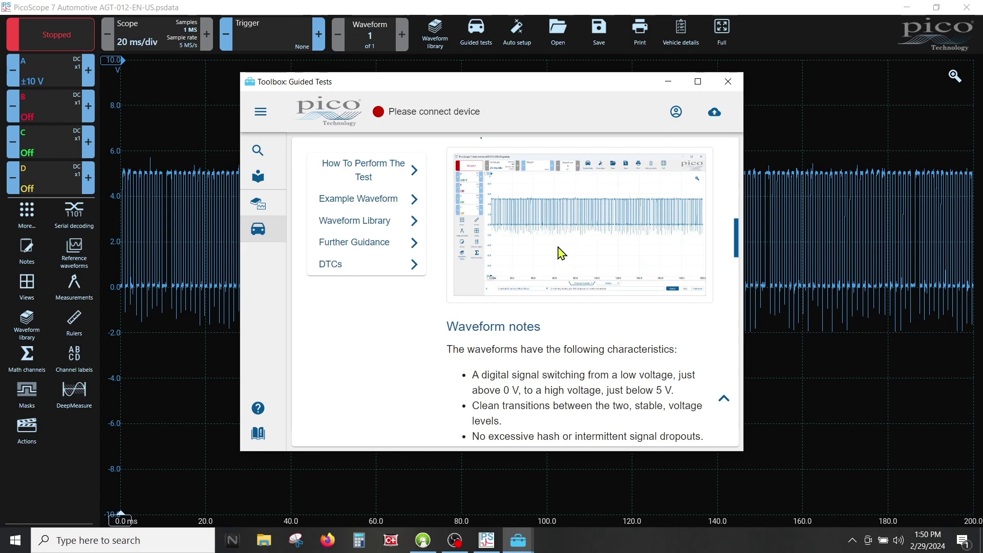
scroll(459, 333, down, 5)
scroll(564, 281, down, 6)
scroll(563, 280, down, 6)
scroll(563, 280, down, 5)
scroll(563, 281, down, 5)
scroll(564, 280, down, 5)
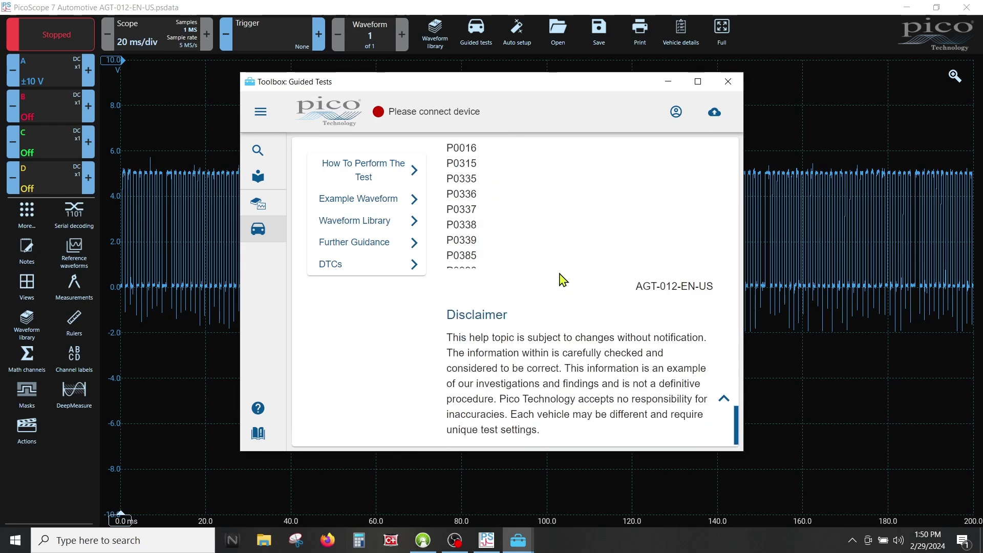
click(729, 85)
click(728, 85)
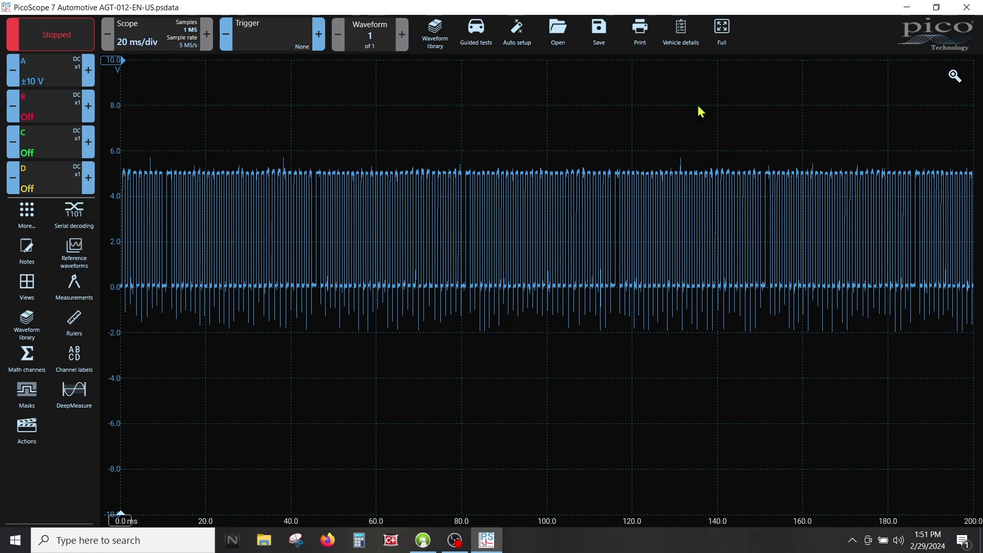
Step: Show the crankshaft setup's Sampling tab: 1 MS target samples at 5 MS/s, 20 ms/div
click(169, 42)
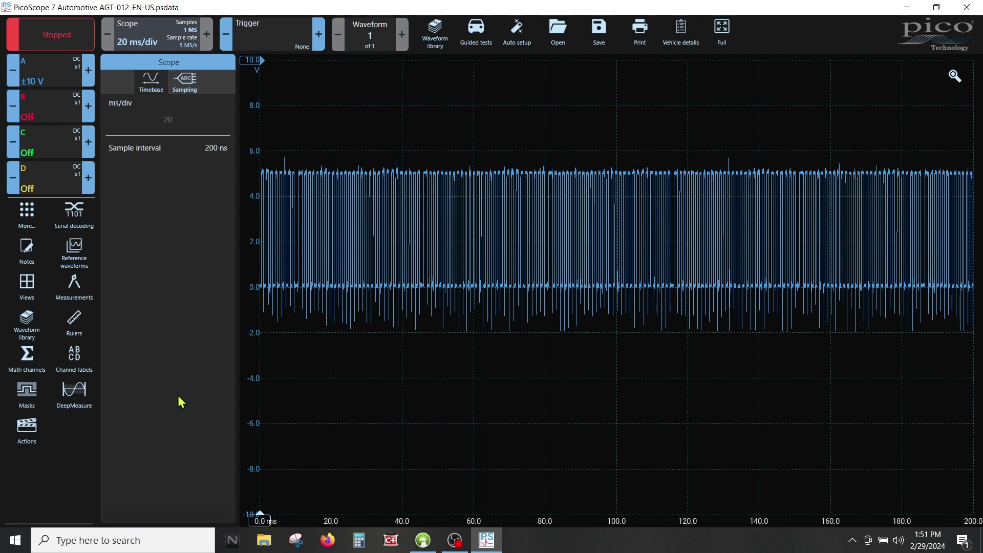
click(71, 466)
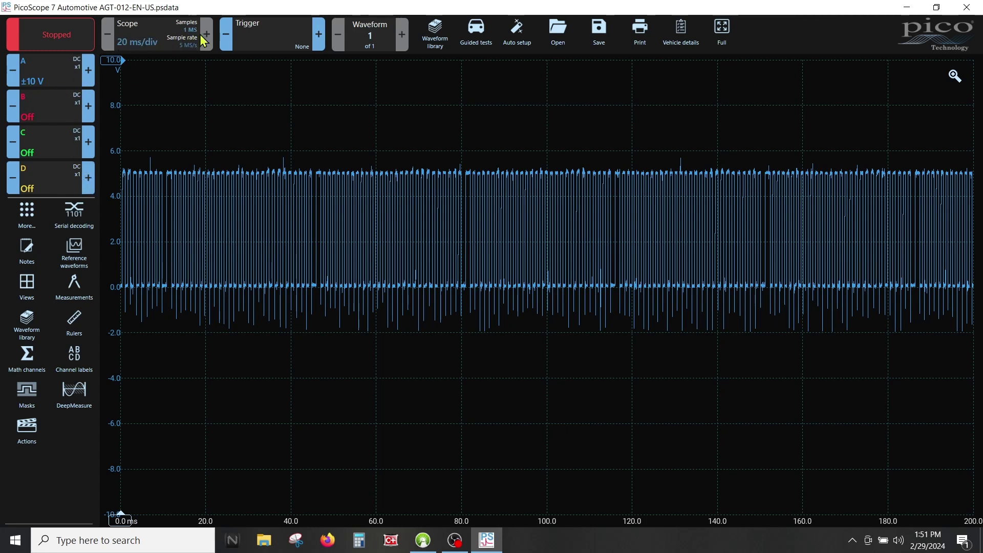
click(162, 33)
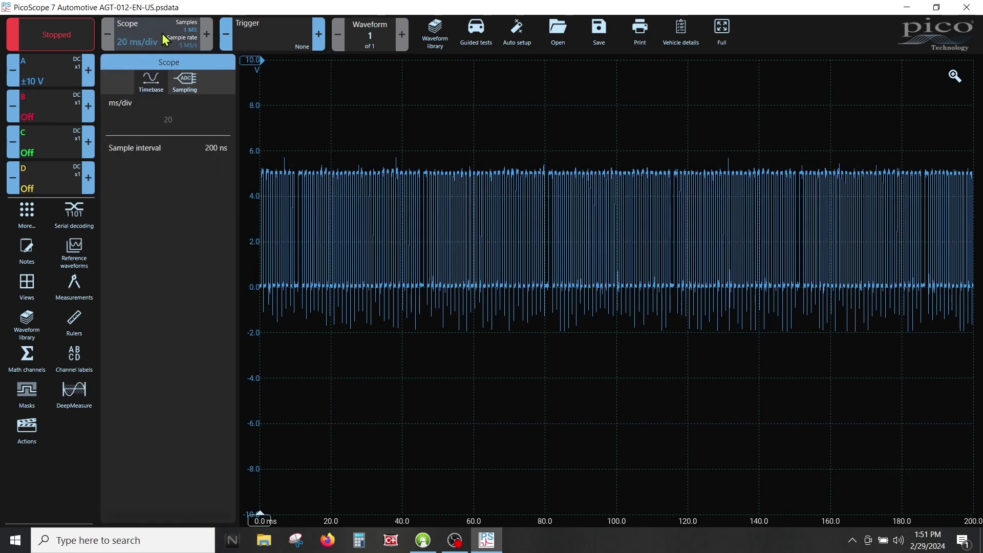
click(187, 82)
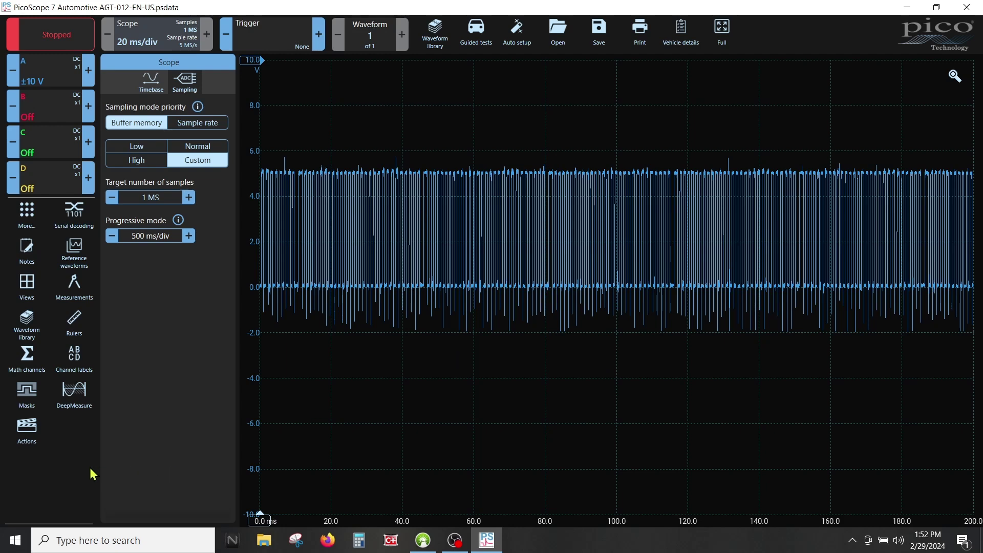
Step: Open 'Mikes Settings' from the Desktop to restore 500 ms/div, A ±100 V, B ±2 A
click(76, 476)
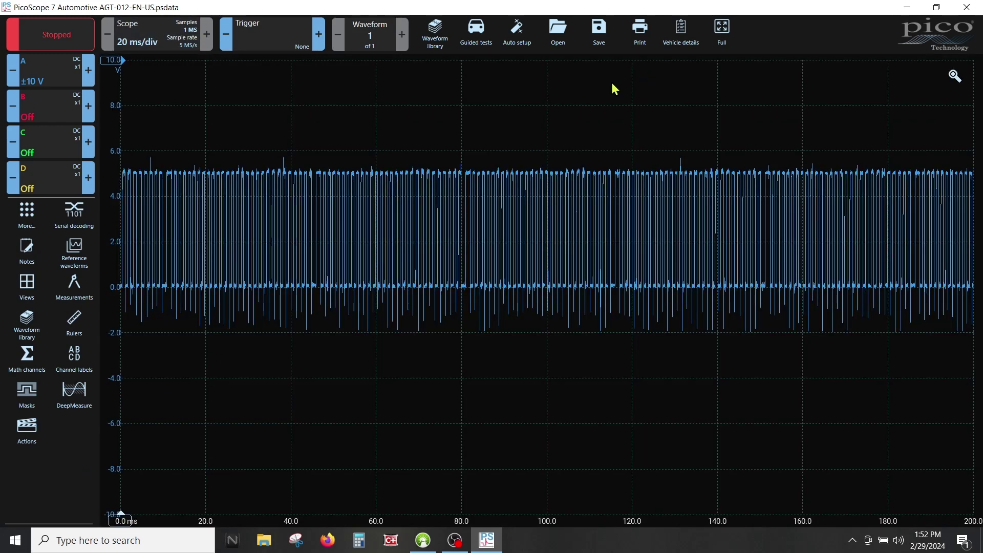
click(567, 40)
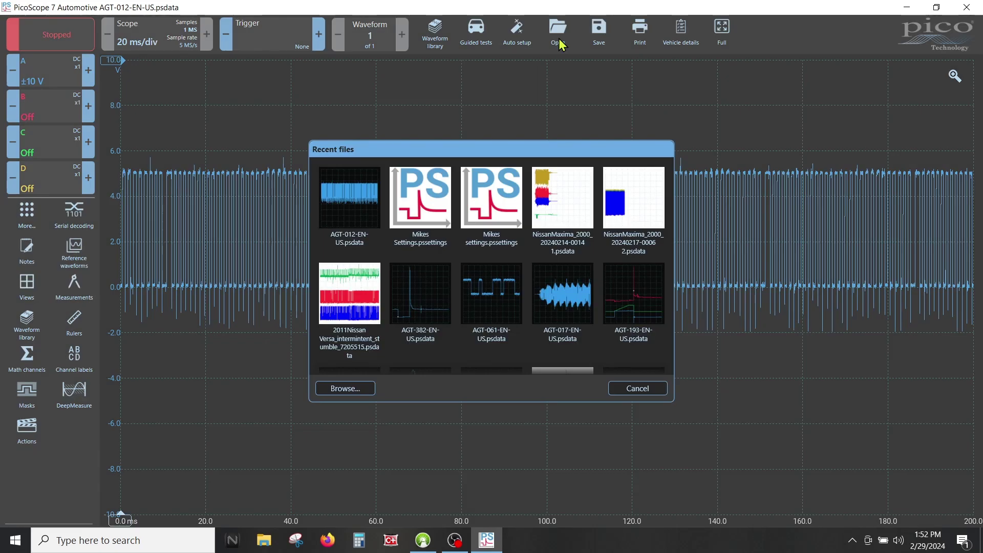
click(346, 389)
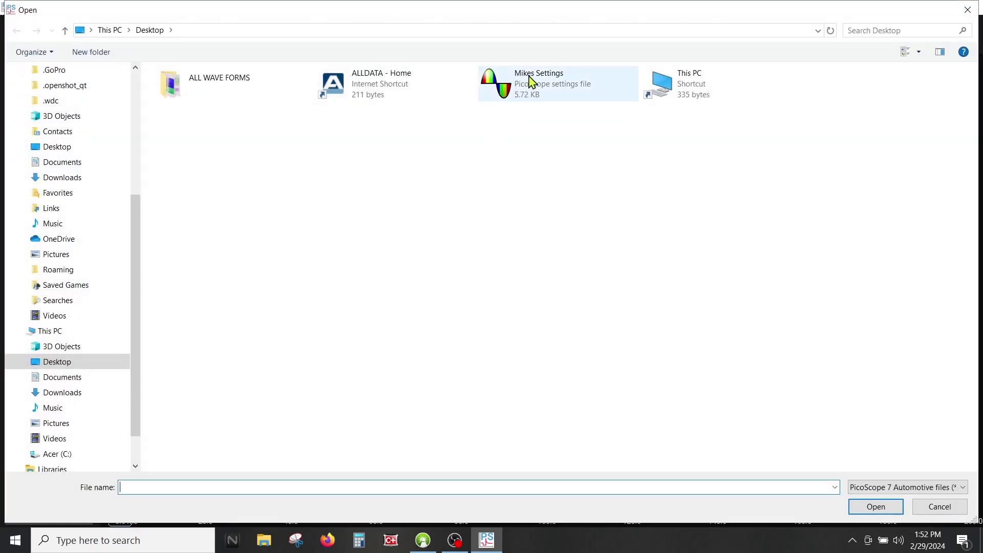
double_click(536, 92)
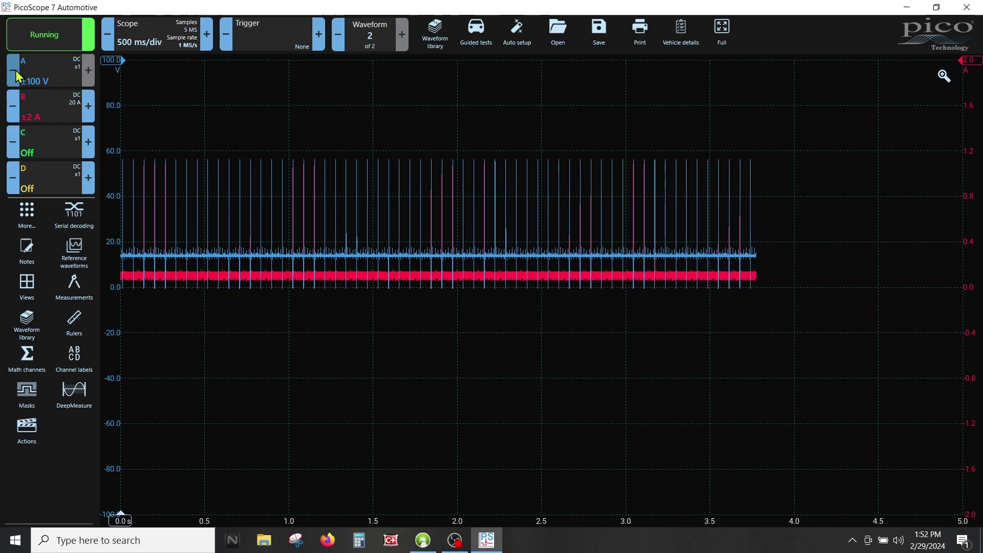
Step: Set channel A to ±20 V and channel B to an unscaled x1 probe at ±200 mV
click(16, 70)
click(16, 70)
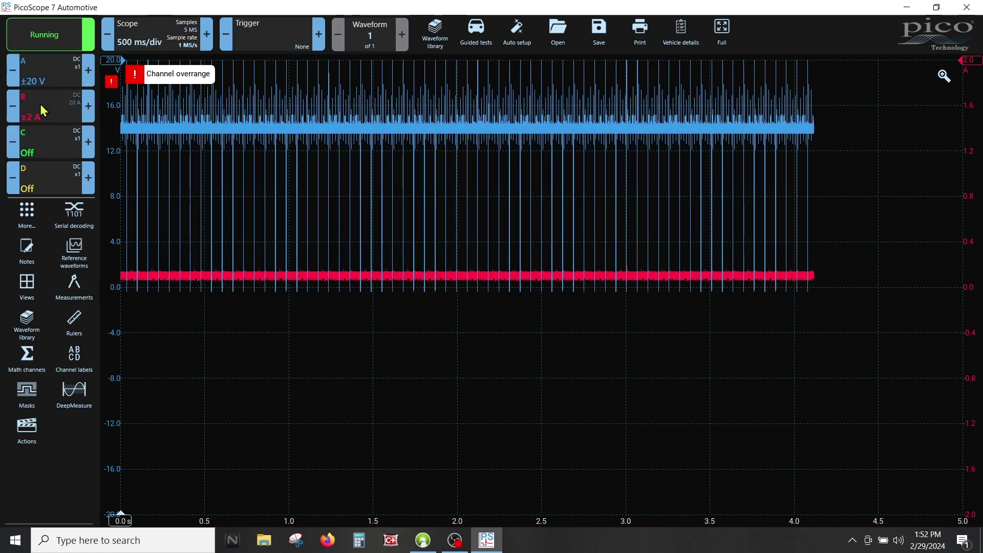
click(40, 103)
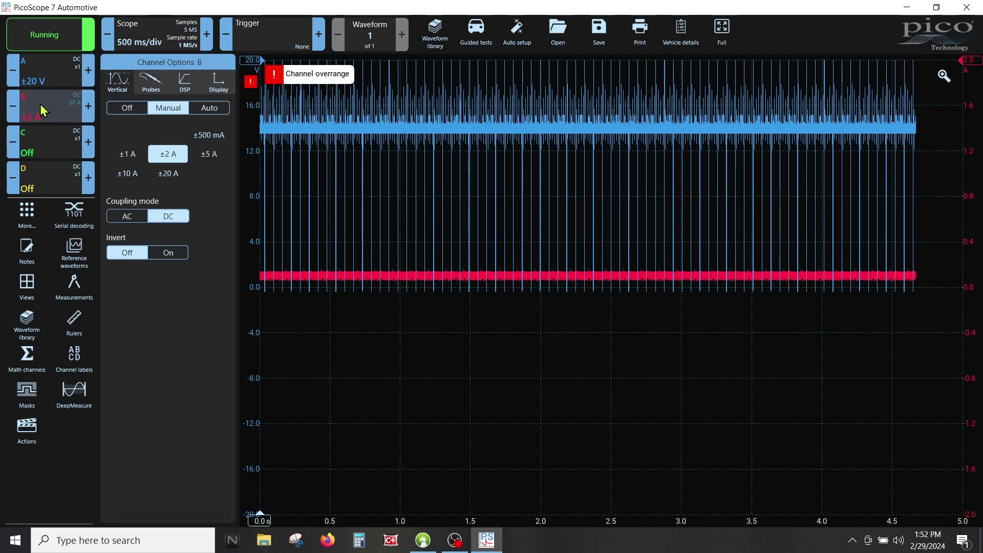
click(149, 83)
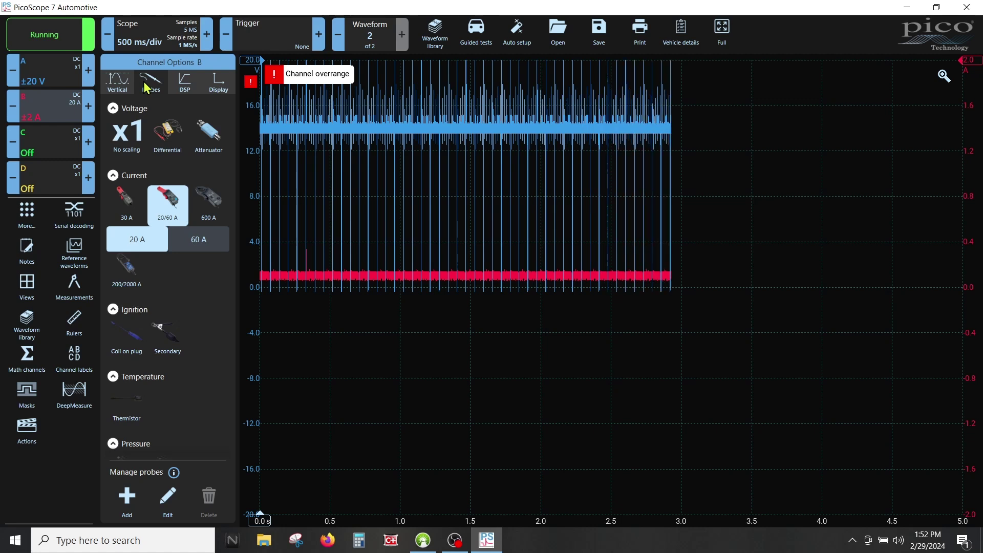
click(135, 139)
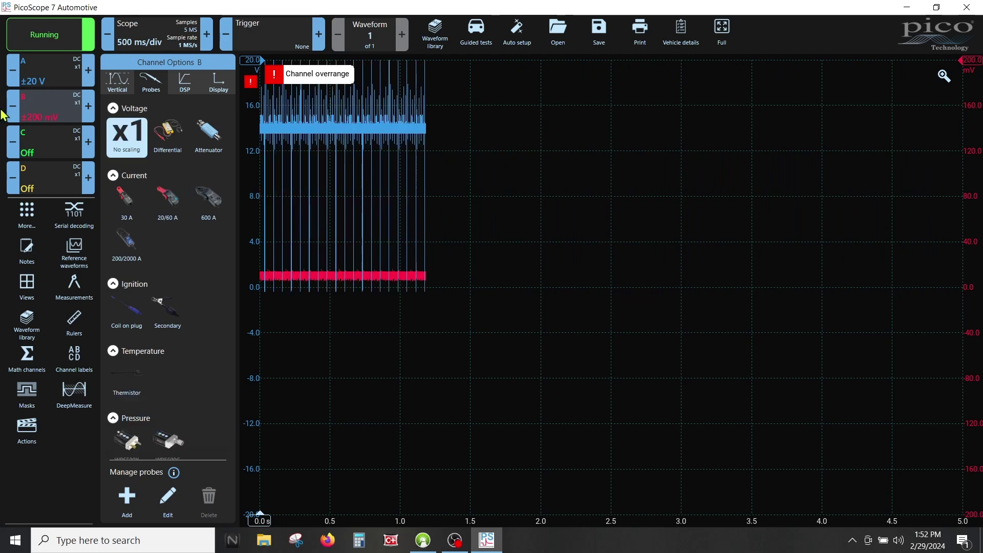
click(44, 113)
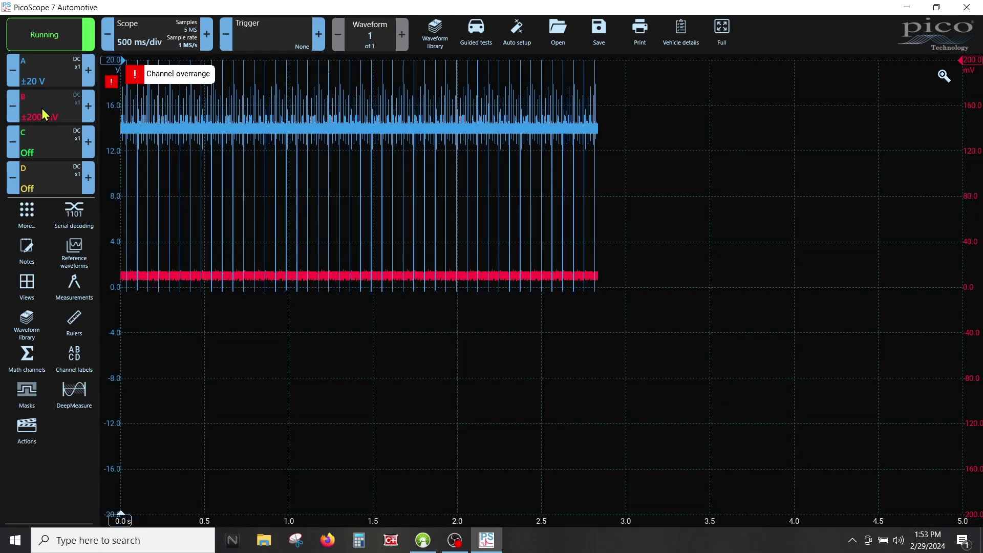
Step: Review the options for channels C and D
click(42, 180)
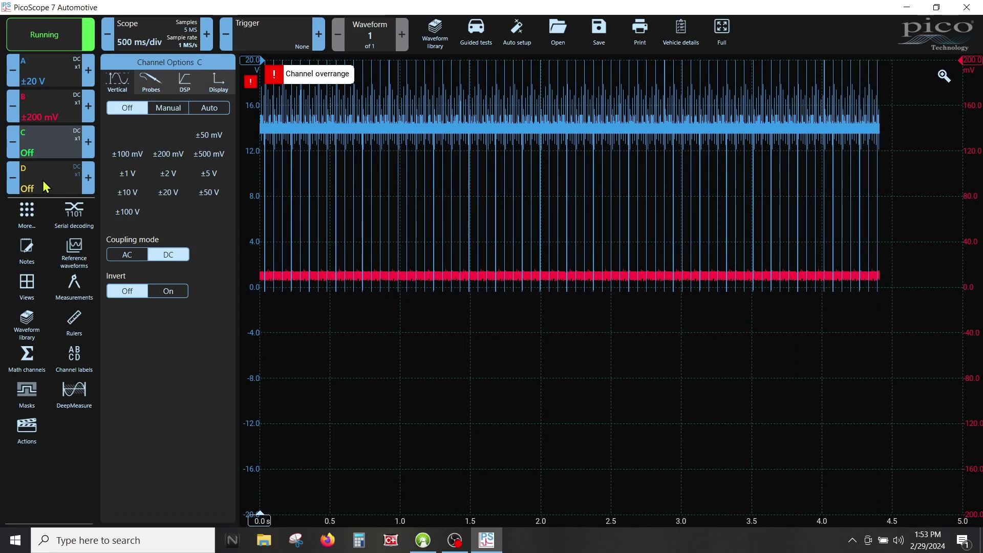
click(48, 149)
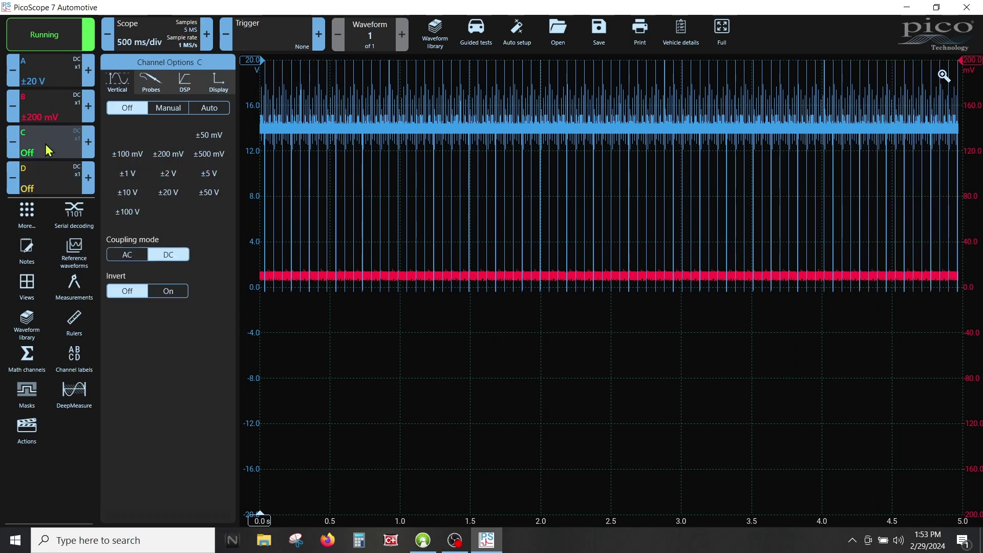
click(54, 179)
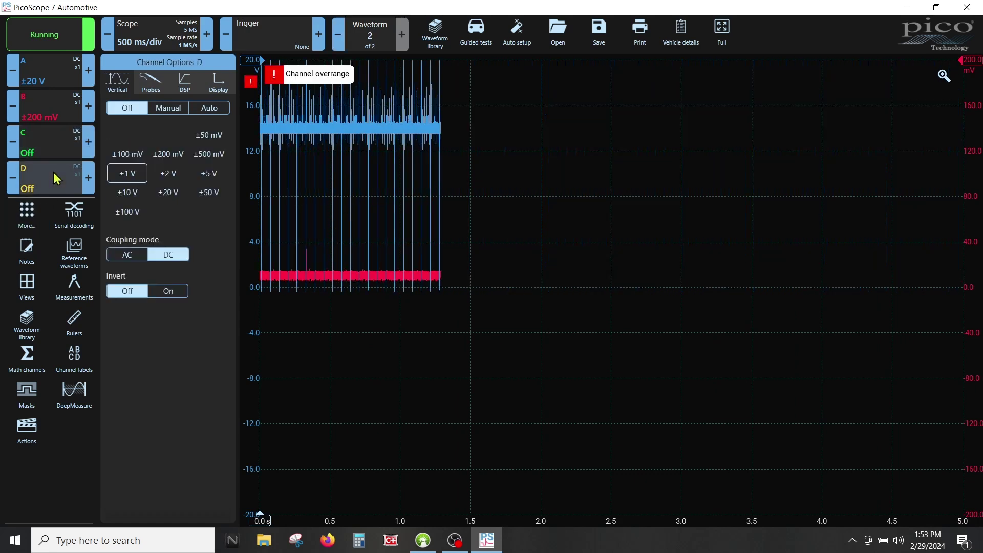
click(53, 500)
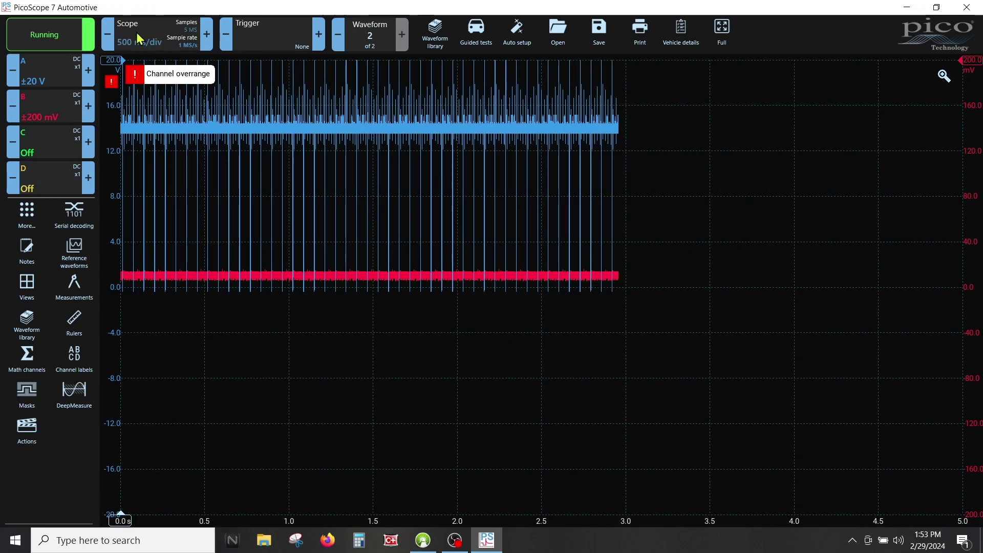
click(134, 29)
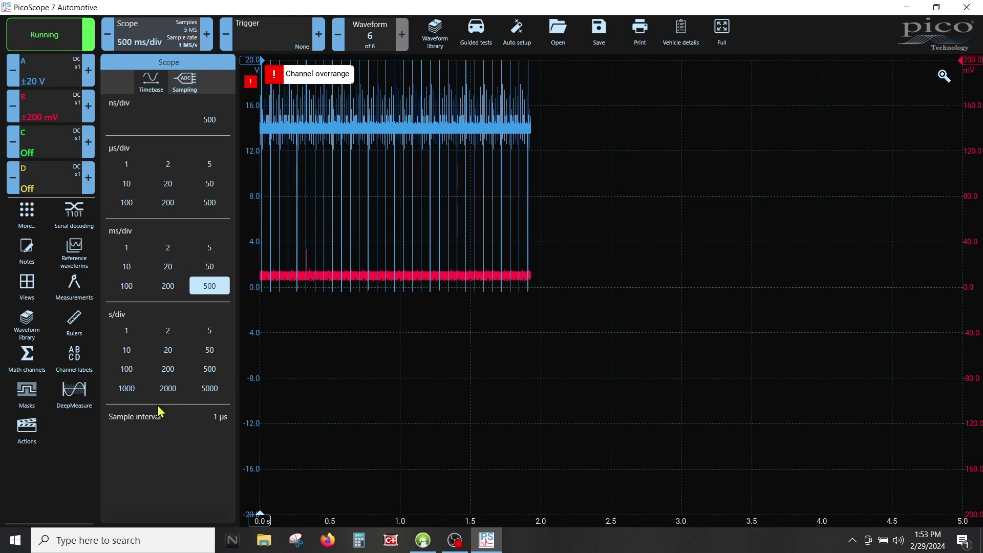
click(60, 474)
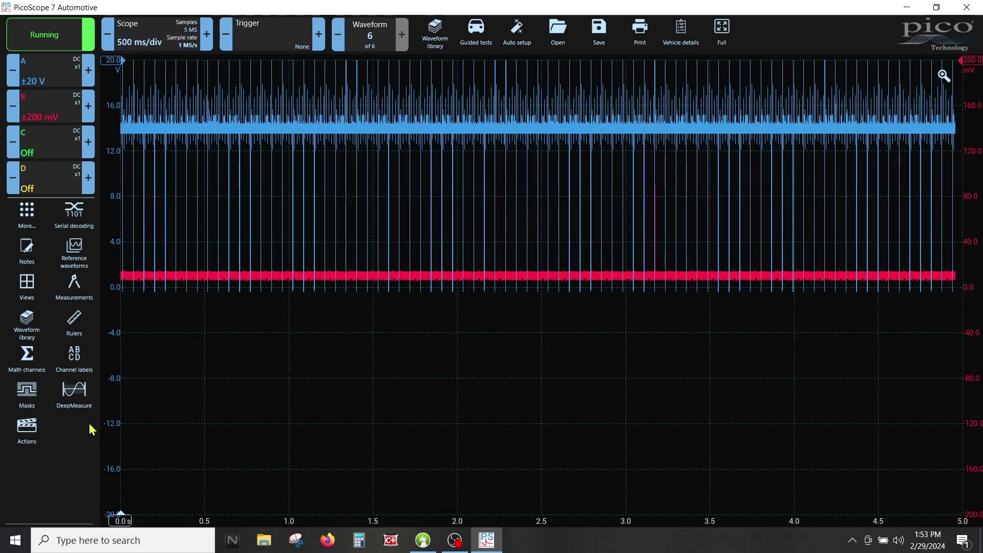